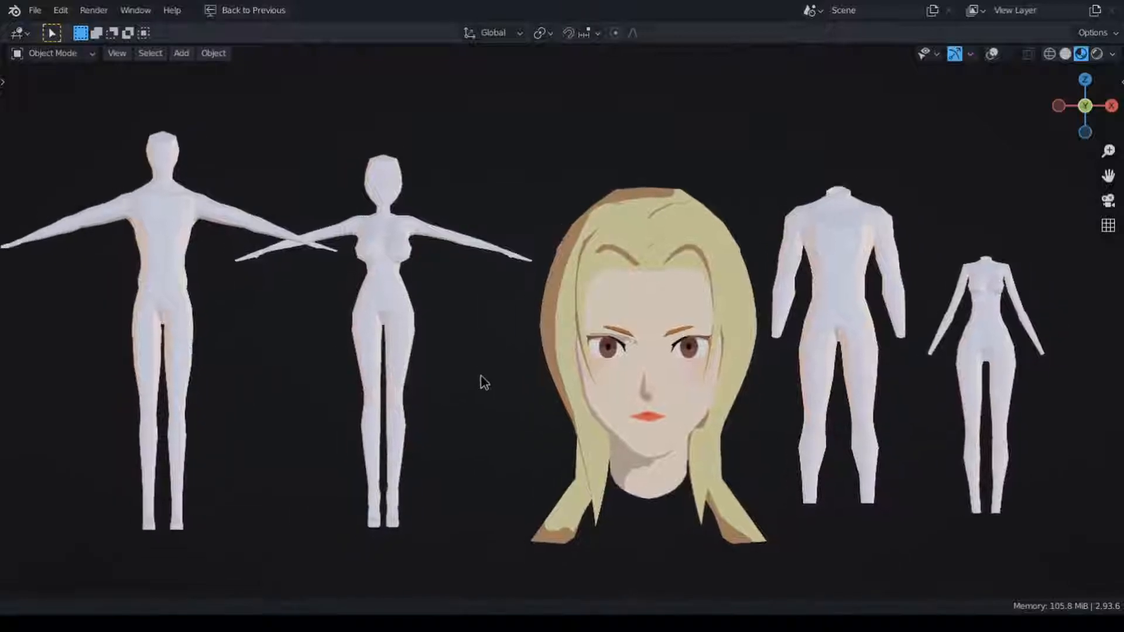
Look over the lineup of full-body, head and headless body models from the front.
scroll(456, 354, down, 3)
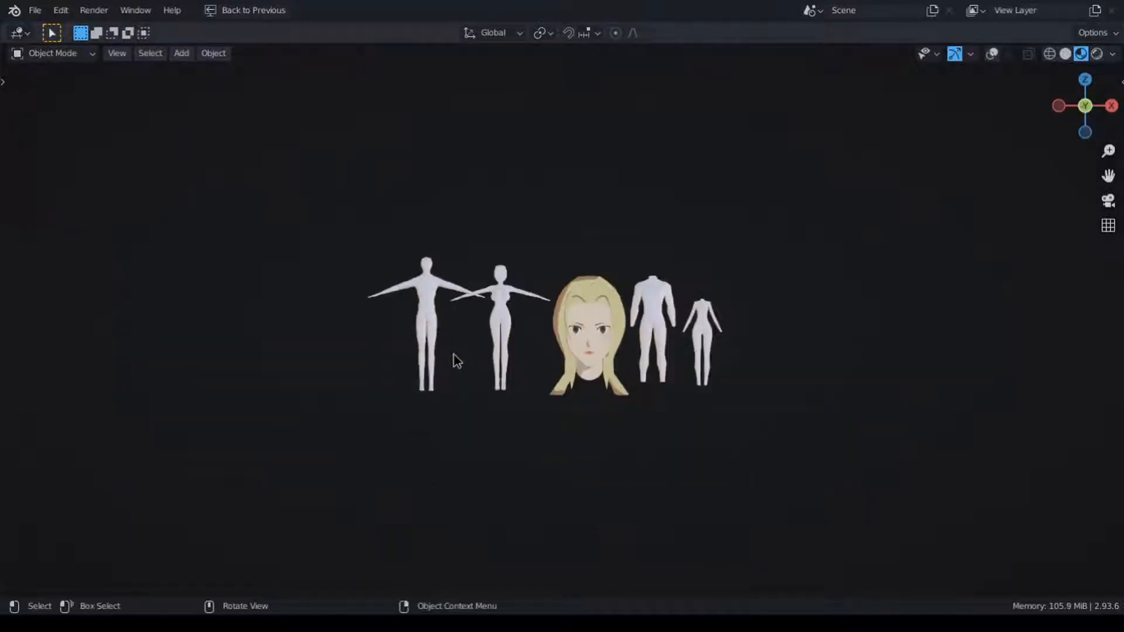
scroll(548, 233, up, 8)
scroll(548, 233, down, 8)
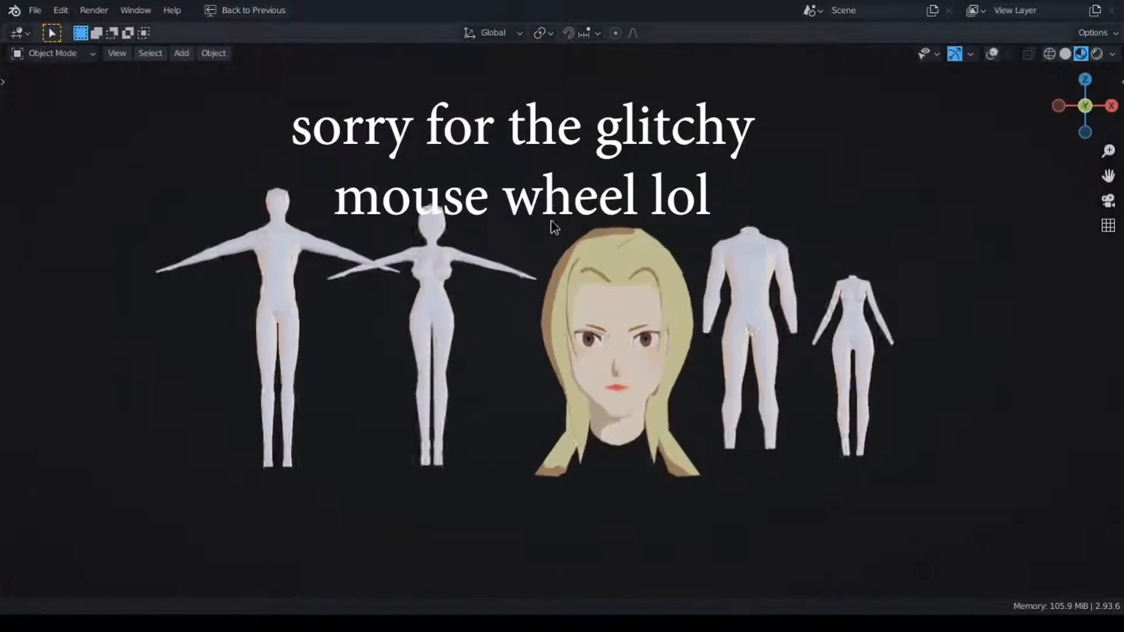
scroll(548, 230, up, 4)
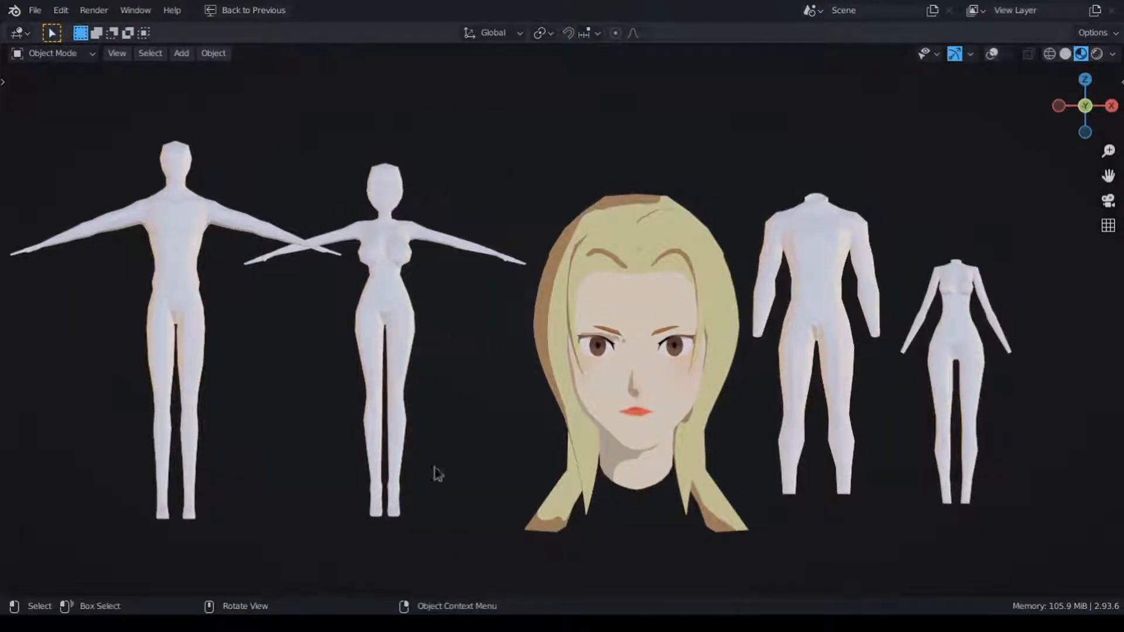
mouse_move(434, 379)
middle_down()
mouse_move(706, 386)
mouse_move(443, 377)
middle_up()
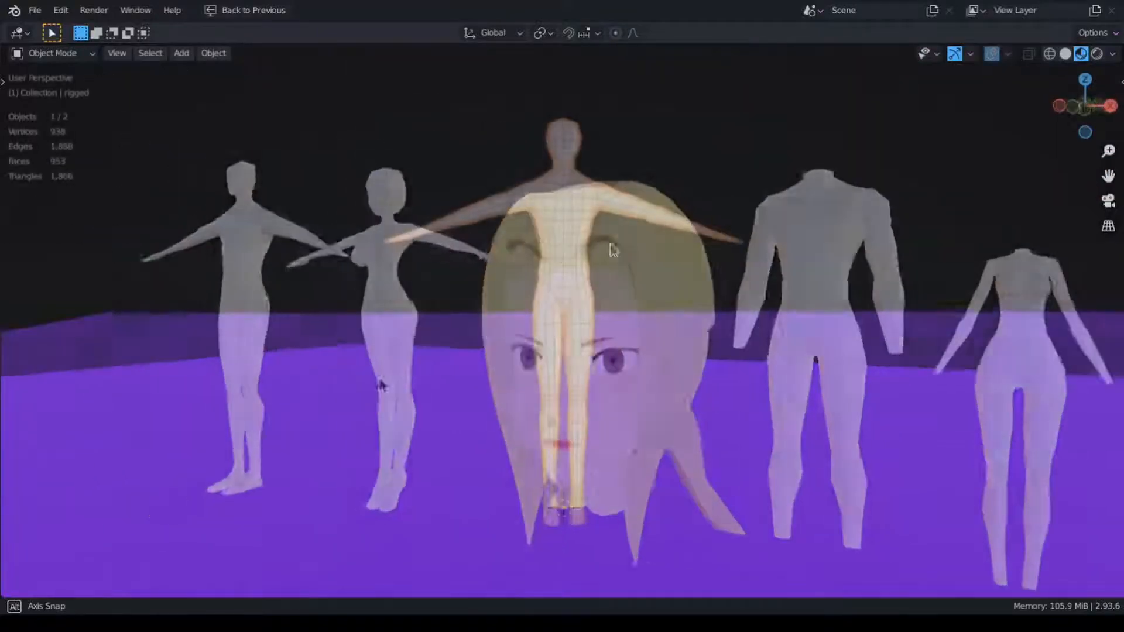
Examine the low-poly male body's topology from the back, side and front, including the upper body up close.
middle_drag(613, 250, 244, 240)
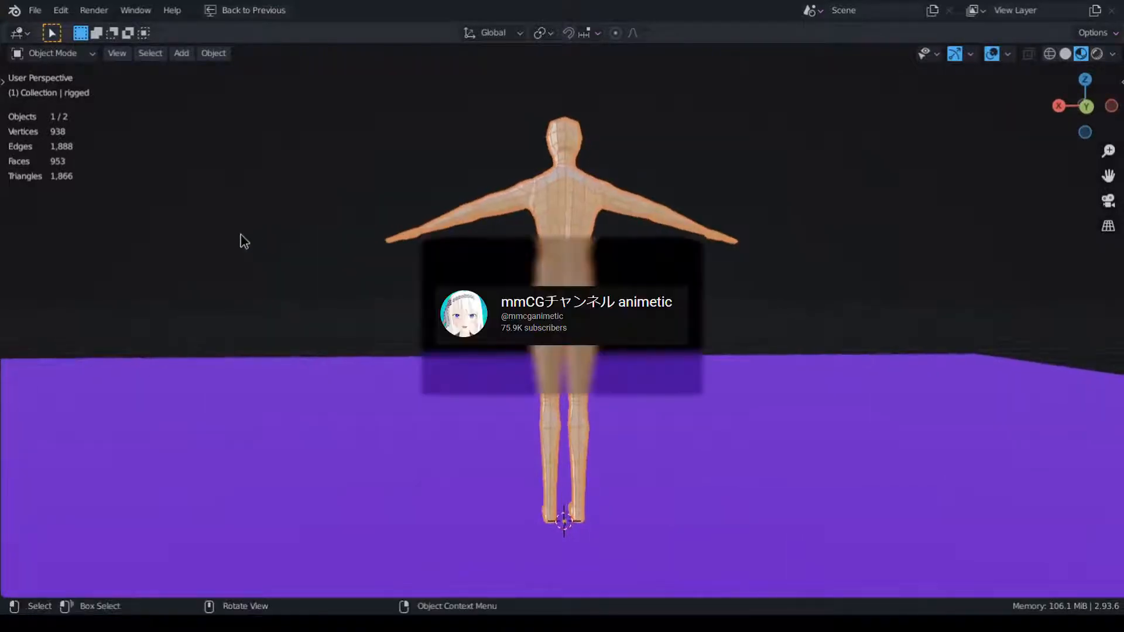
scroll(474, 194, down, 1)
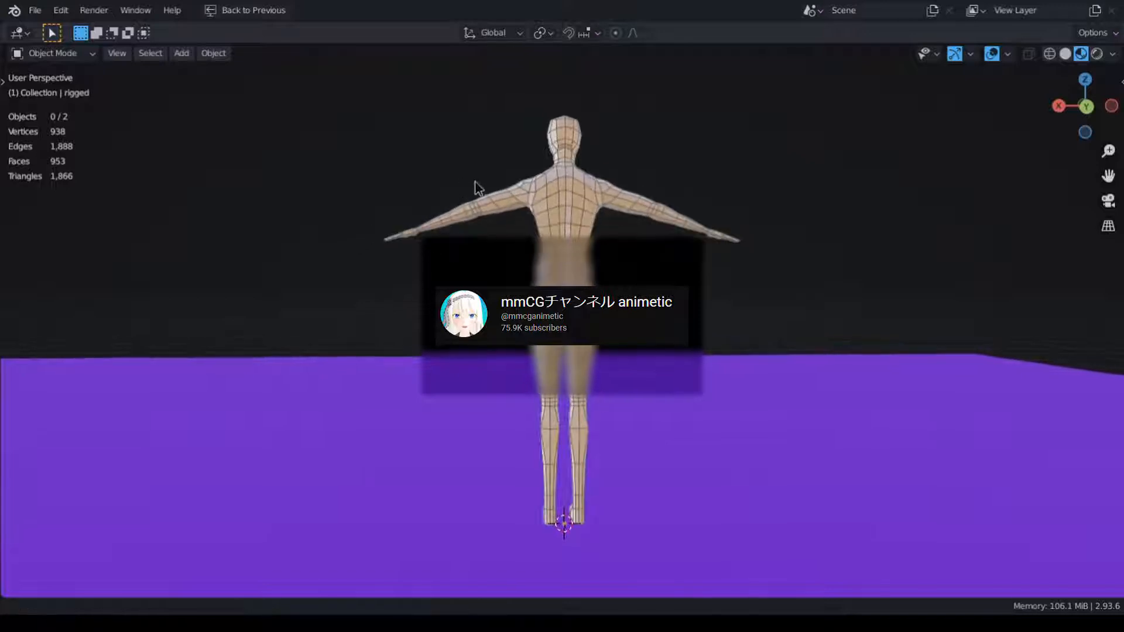
scroll(477, 188, up, 1)
middle_drag(945, 271, 495, 268)
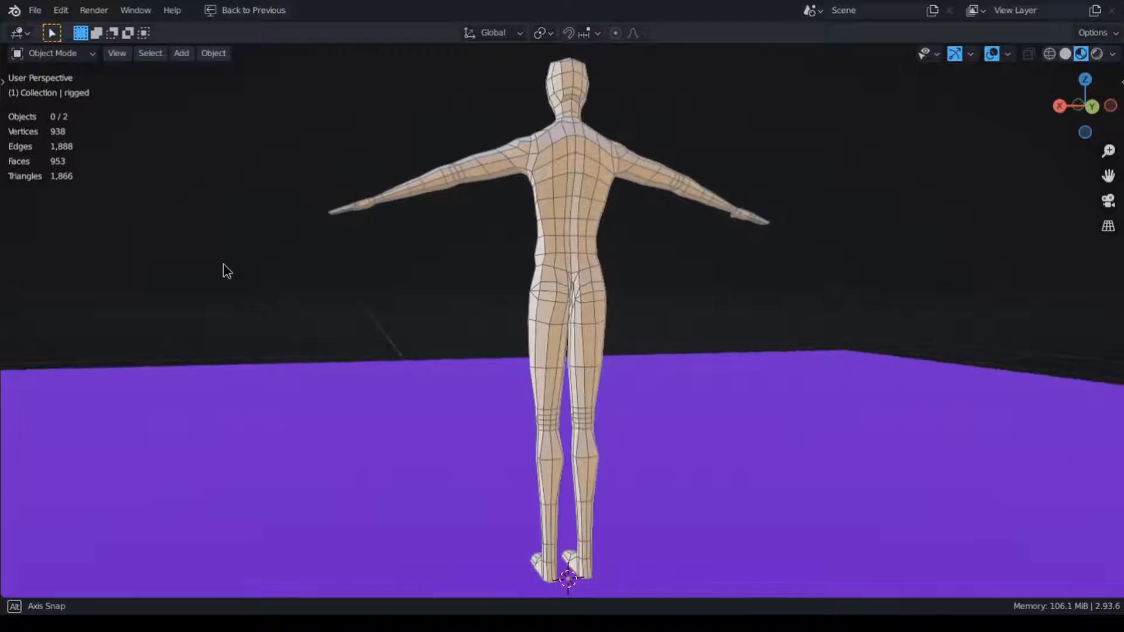
middle_drag(223, 264, 116, 266)
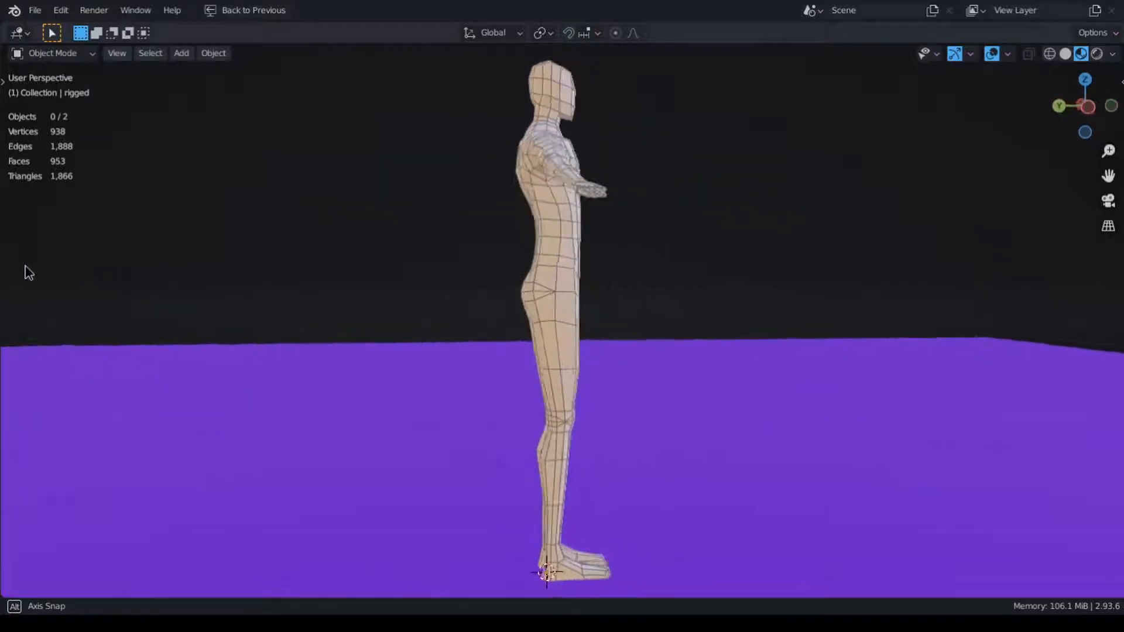
middle_drag(26, 273, 1052, 275)
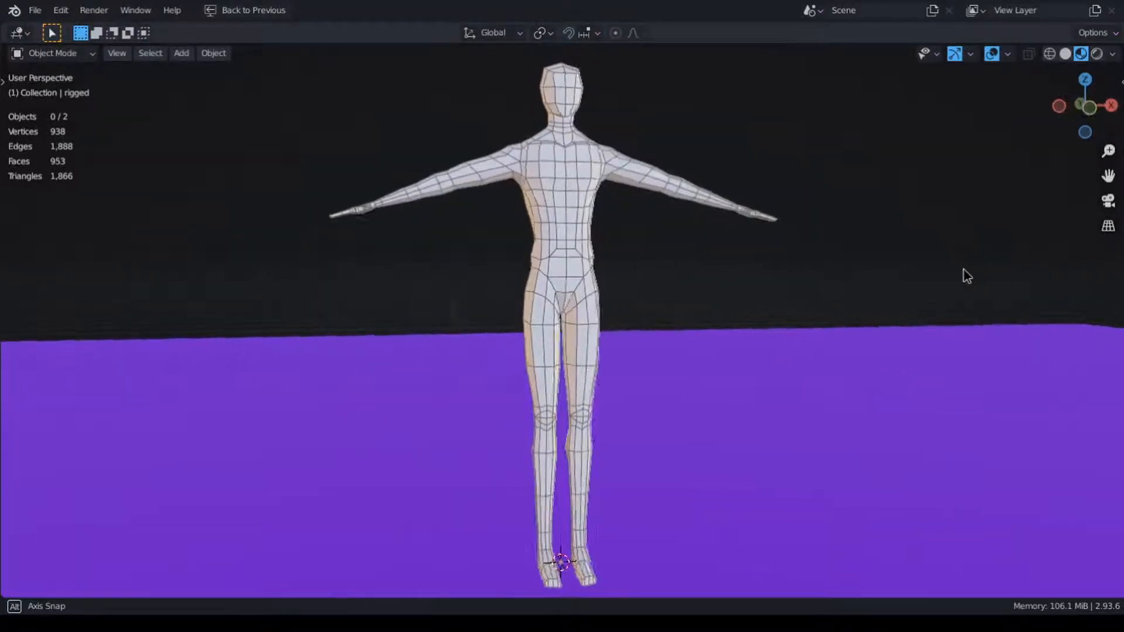
middle_drag(967, 276, 945, 276)
mouse_move(779, 183)
shift+middle_down()
mouse_move(759, 224)
mouse_move(721, 205)
mouse_move(741, 183)
mouse_move(757, 185)
shift+middle_up()
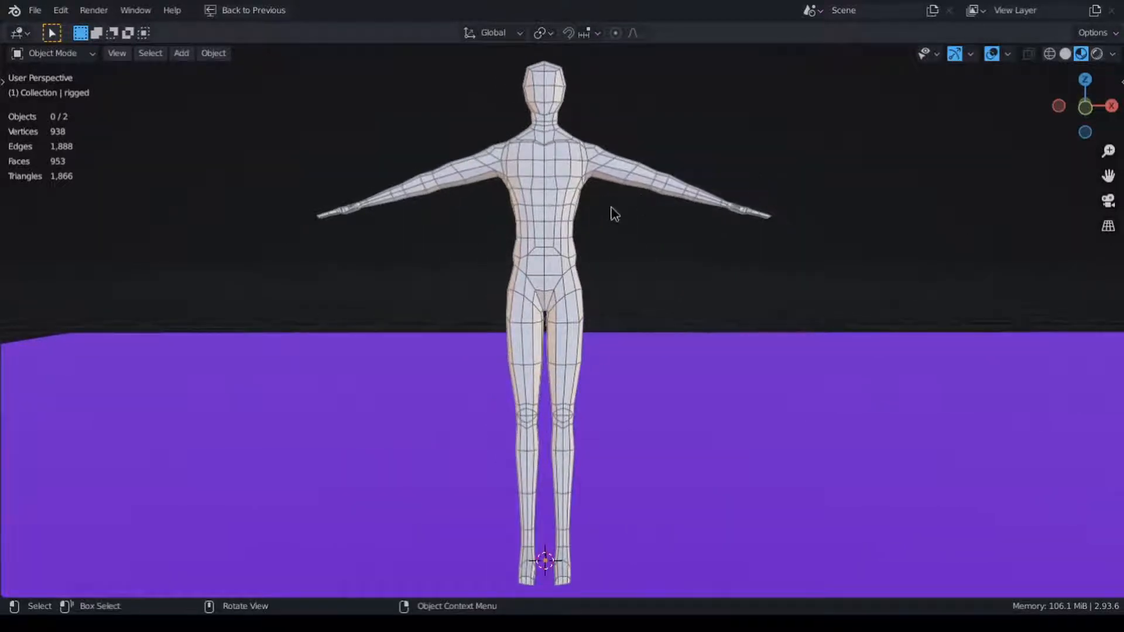
mouse_move(611, 208)
middle_down()
mouse_move(673, 262)
mouse_move(760, 282)
mouse_move(459, 245)
mouse_move(419, 250)
mouse_move(416, 266)
mouse_move(570, 243)
mouse_move(754, 238)
mouse_move(613, 227)
middle_up()
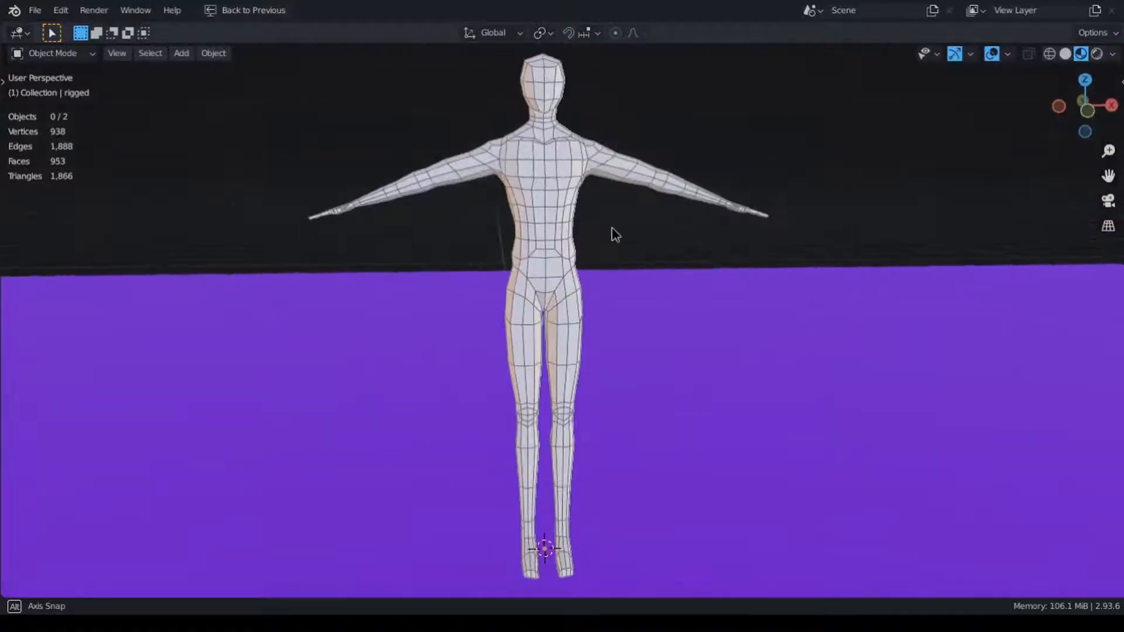
middle_drag(657, 270, 632, 271)
ctrl+middle_drag(555, 268, 1009, 382)
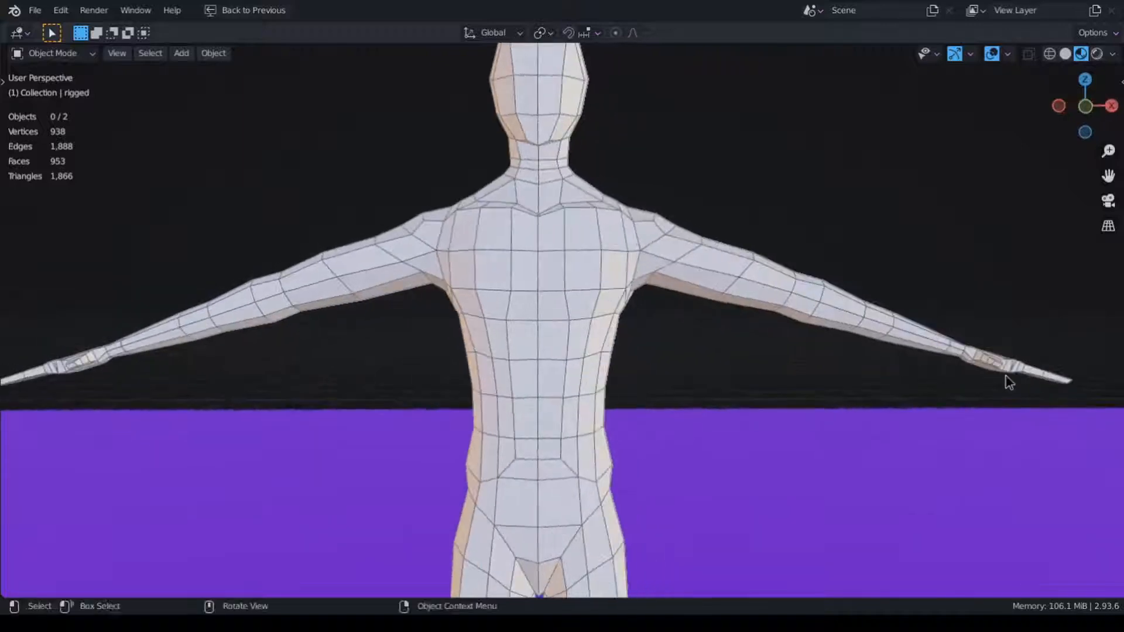
Check the male body's full profile in the right and left orthographic views.
key(KP_3)
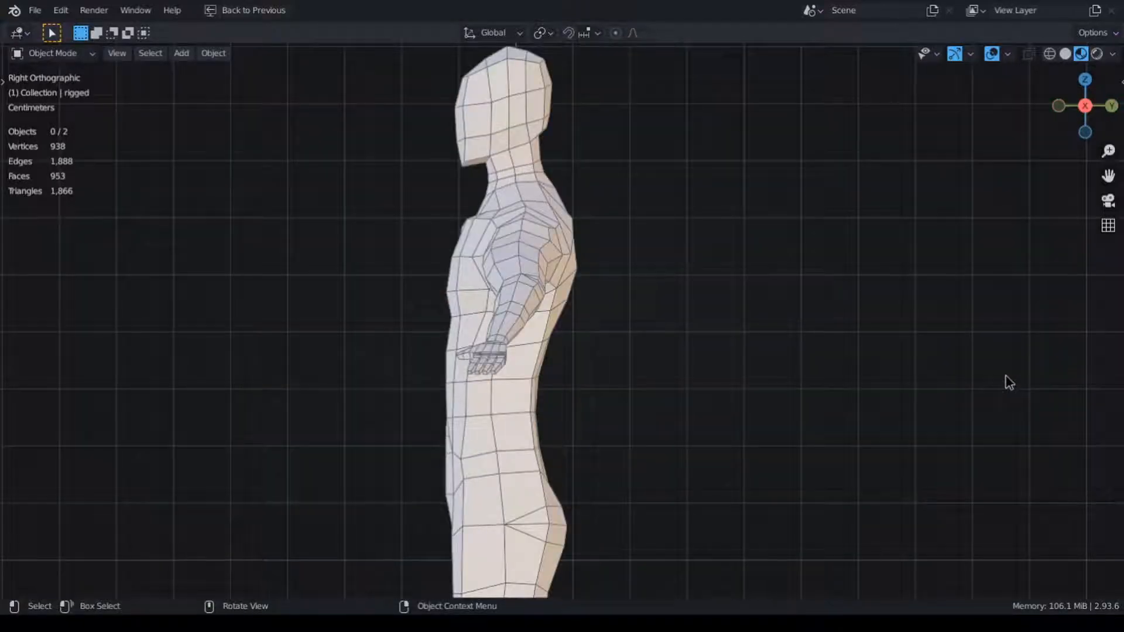
scroll(870, 429, down, 3)
shift+middle_drag(733, 444, 758, 326)
ctrl+middle_drag(758, 326, 762, 356)
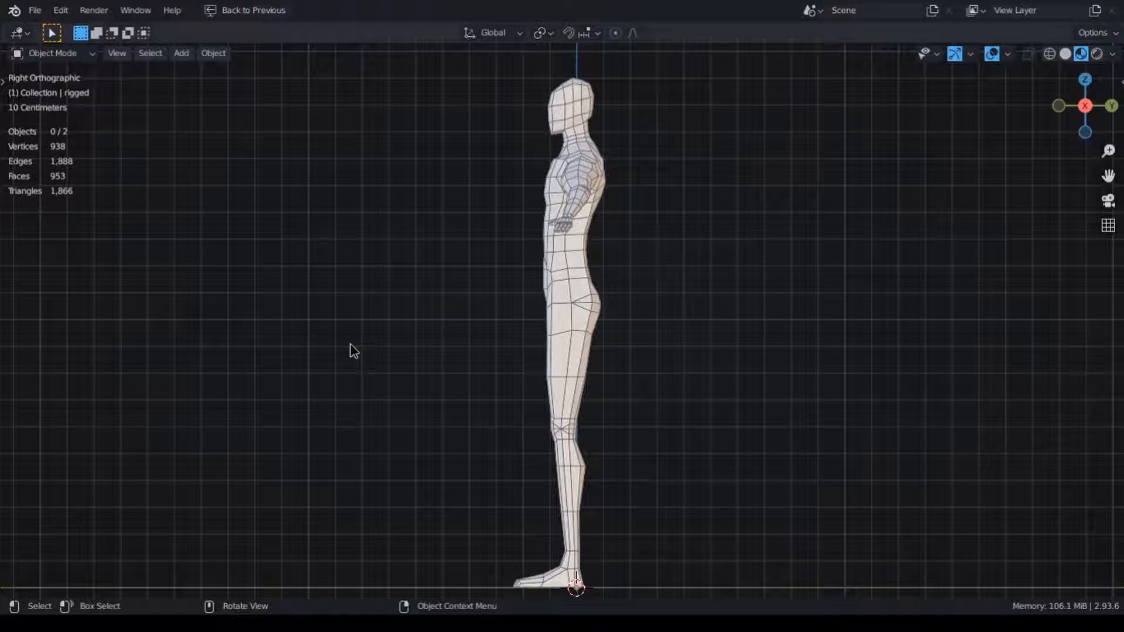
key(ctrl+KP_3)
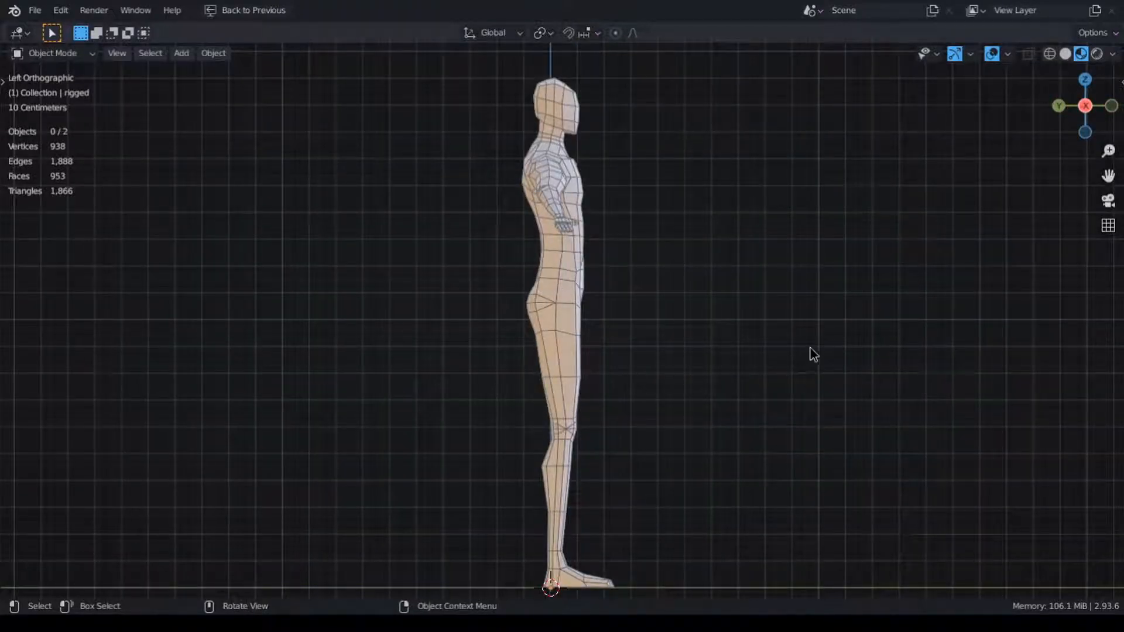
Inspect the low-poly male body's arm, hand, legs and feet up close from an angle, and frame the body.
middle_drag(896, 298, 560, 327)
scroll(656, 312, up, 3)
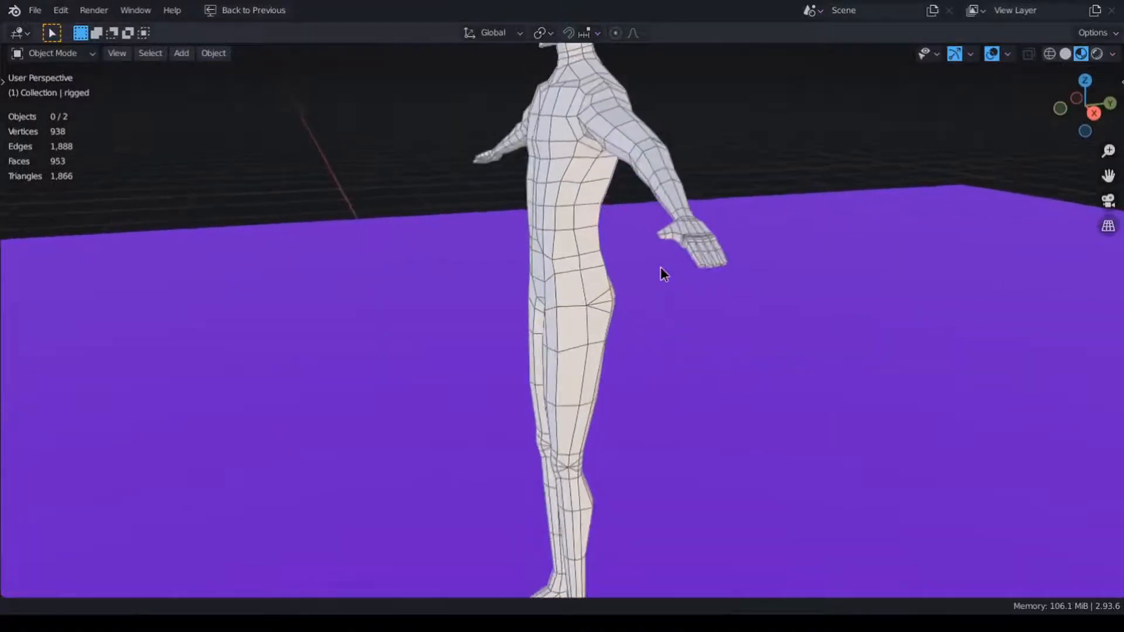
scroll(665, 237, up, 2)
middle_drag(646, 229, 606, 442)
scroll(603, 351, down, 2)
shift+middle_drag(507, 132, 576, 266)
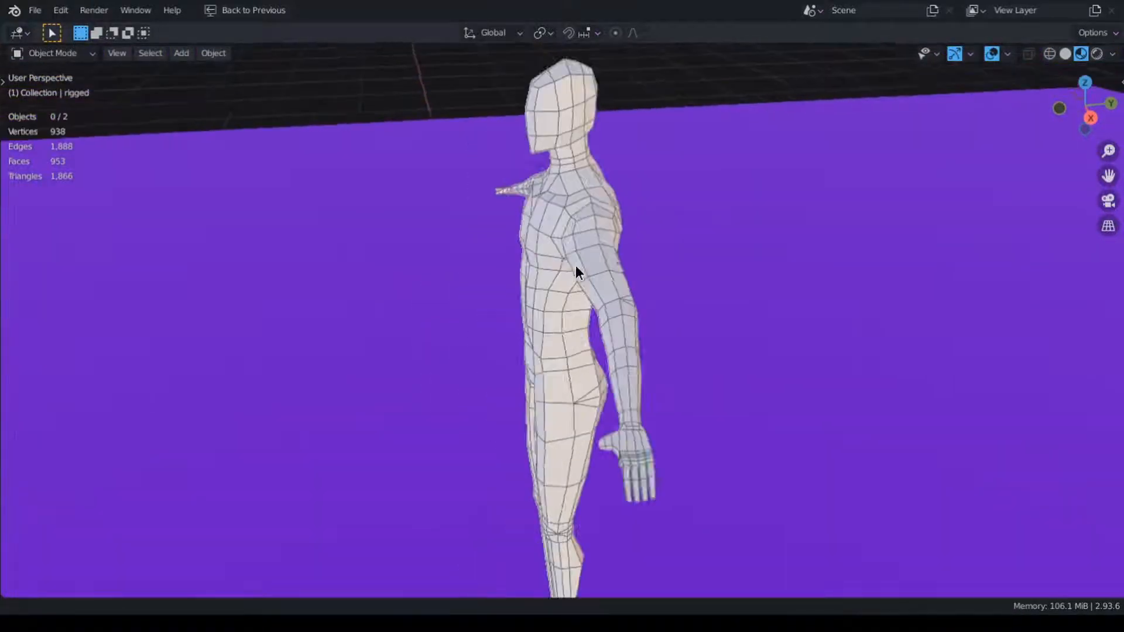
shift+middle_drag(588, 418, 687, 252)
shift+middle_drag(630, 468, 640, 258)
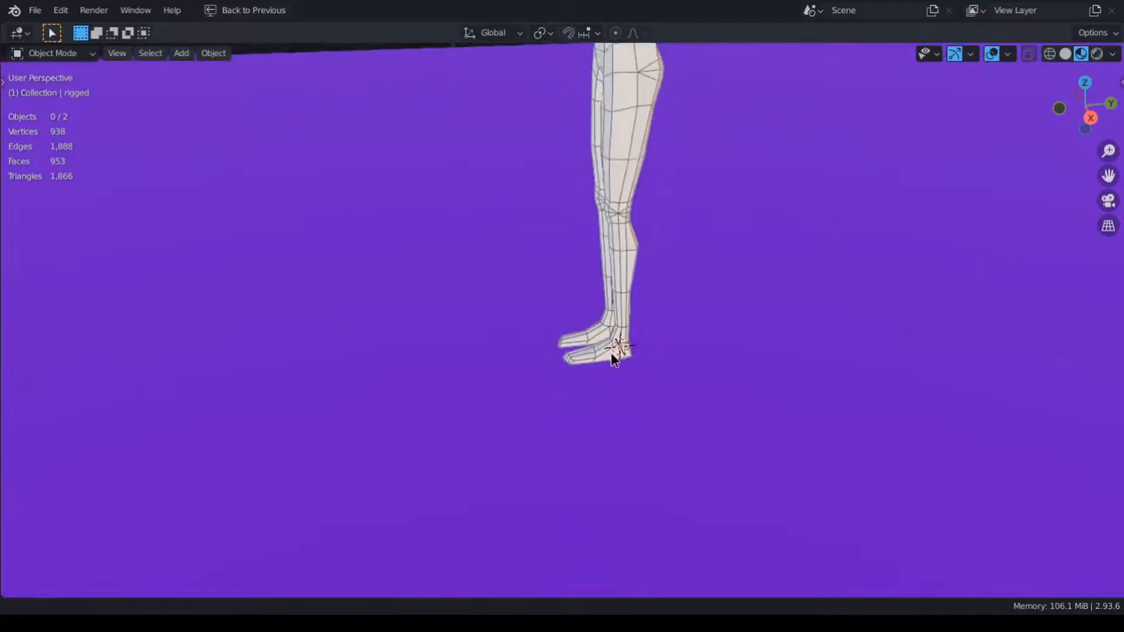
ctrl+middle_drag(612, 360, 675, 330)
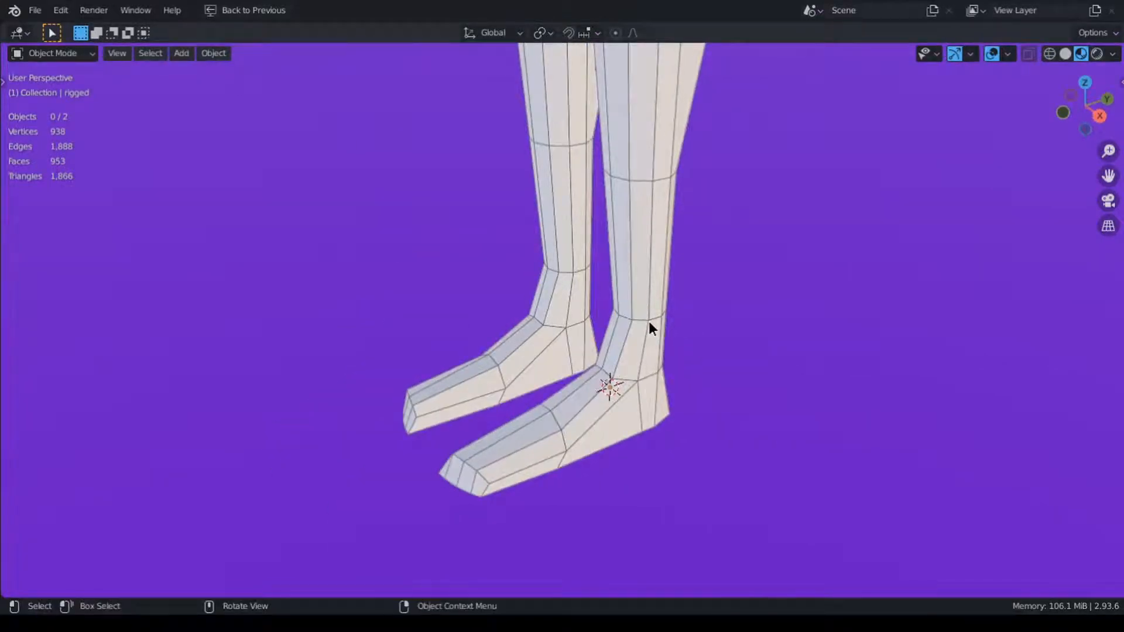
click(649, 321)
key(KP_Decimal)
middle_drag(560, 231, 314, 364)
Examine the muscular male body's chest and overall shape, framed whole from the front and at an angle.
click(701, 172)
shift+middle_drag(644, 402, 668, 276)
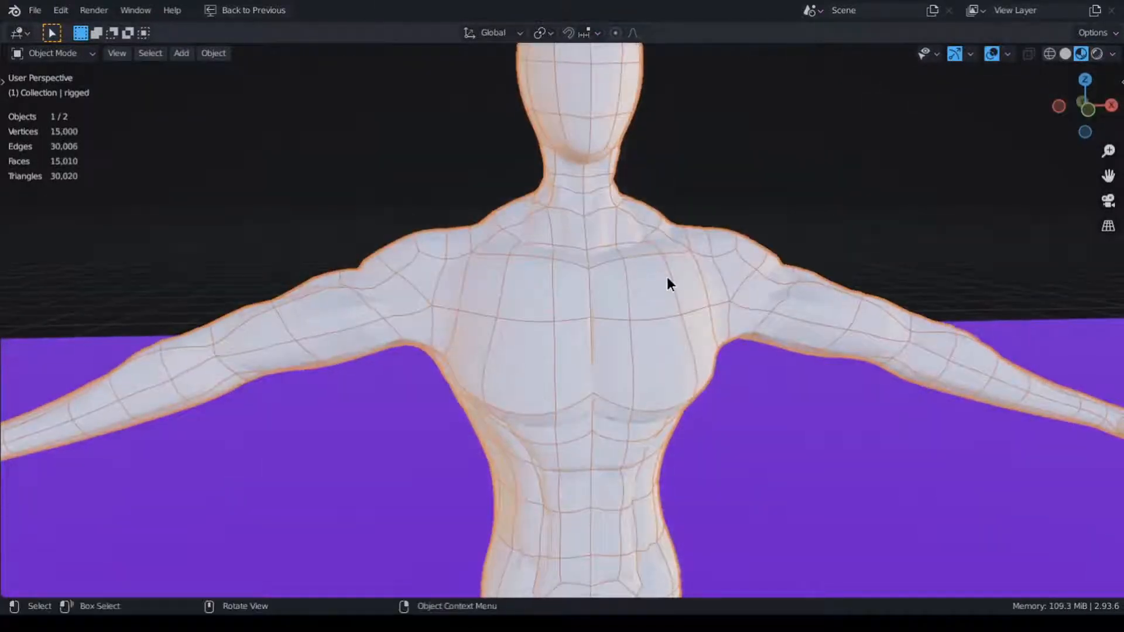
key(KP_Decimal)
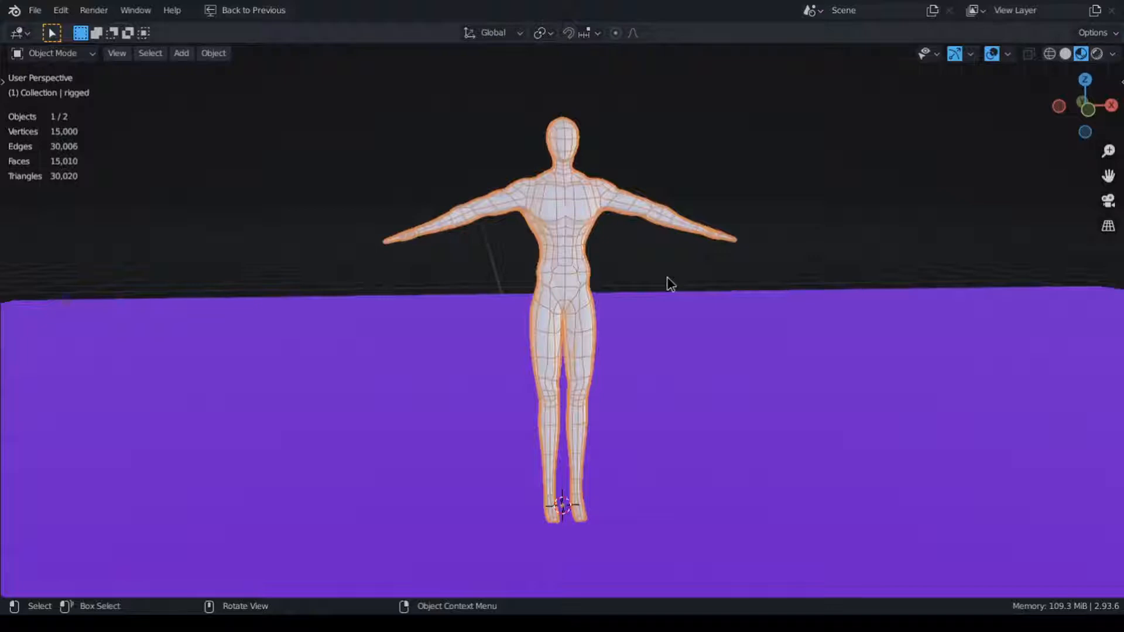
key(KP_1)
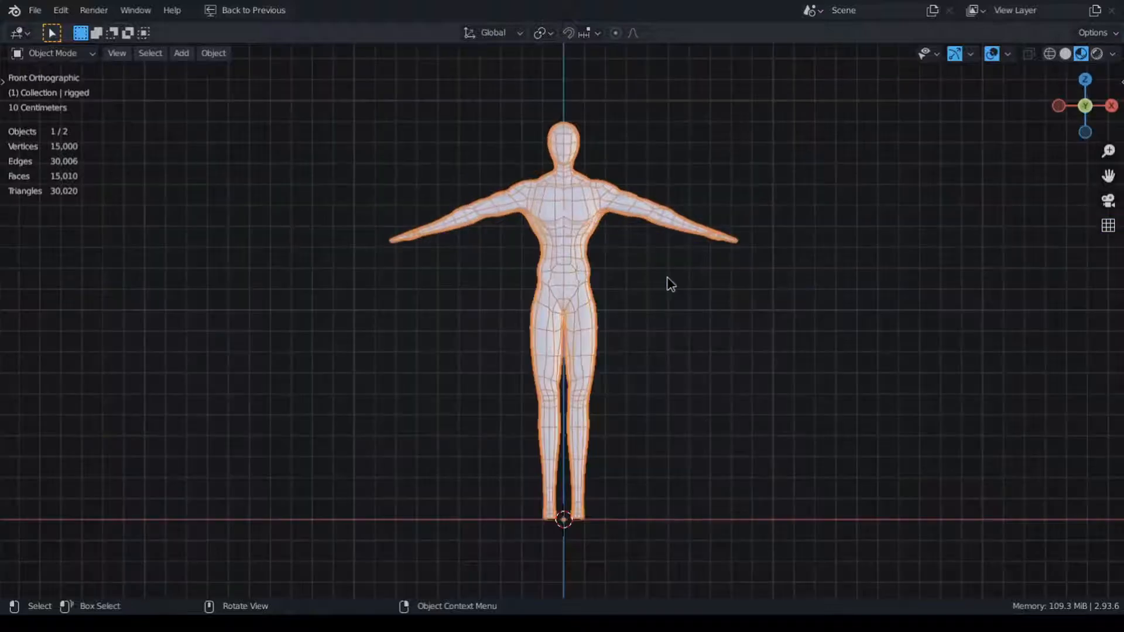
middle_drag(851, 272, 824, 273)
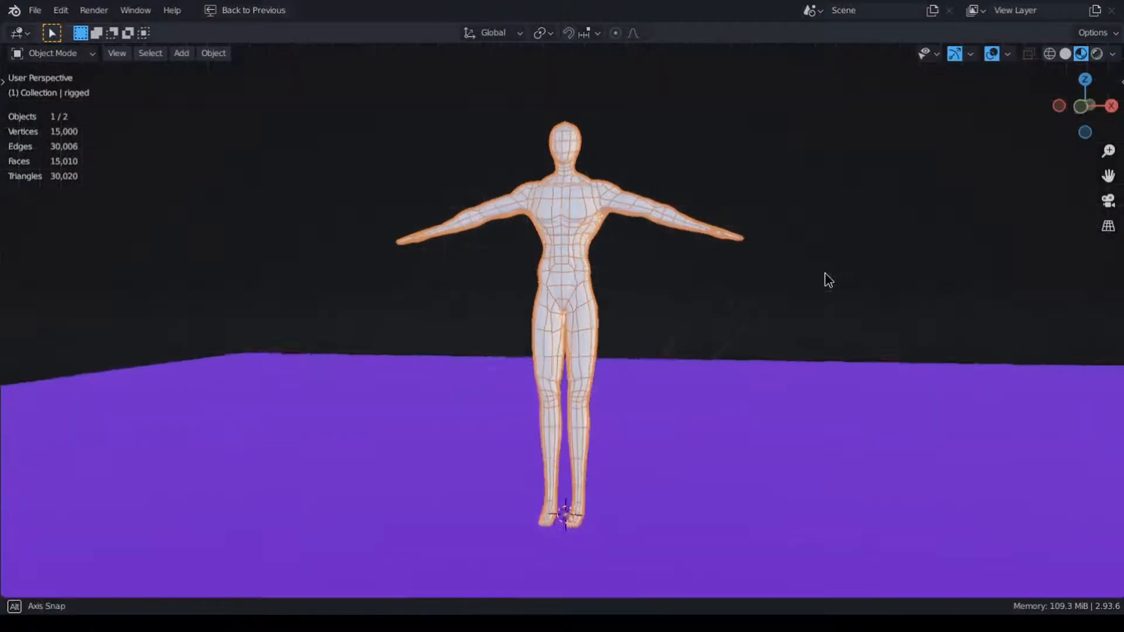
middle_drag(735, 285, 334, 290)
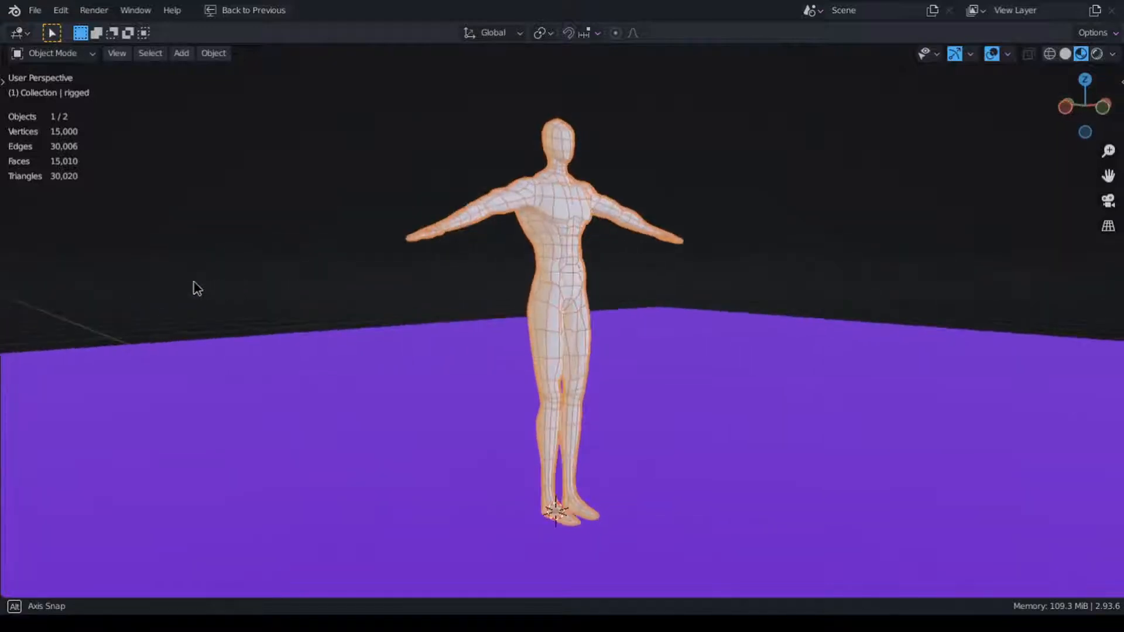
click(1065, 55)
Examine the female base body's mesh from the side, back and front.
middle_drag(876, 175, 554, 158)
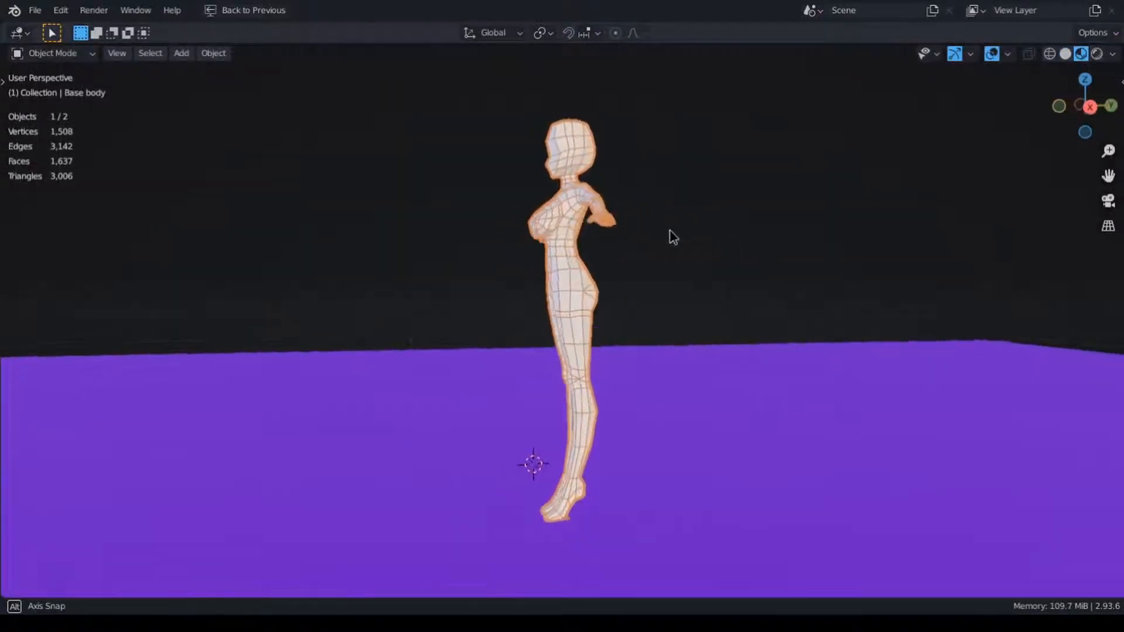
middle_drag(673, 237, 619, 242)
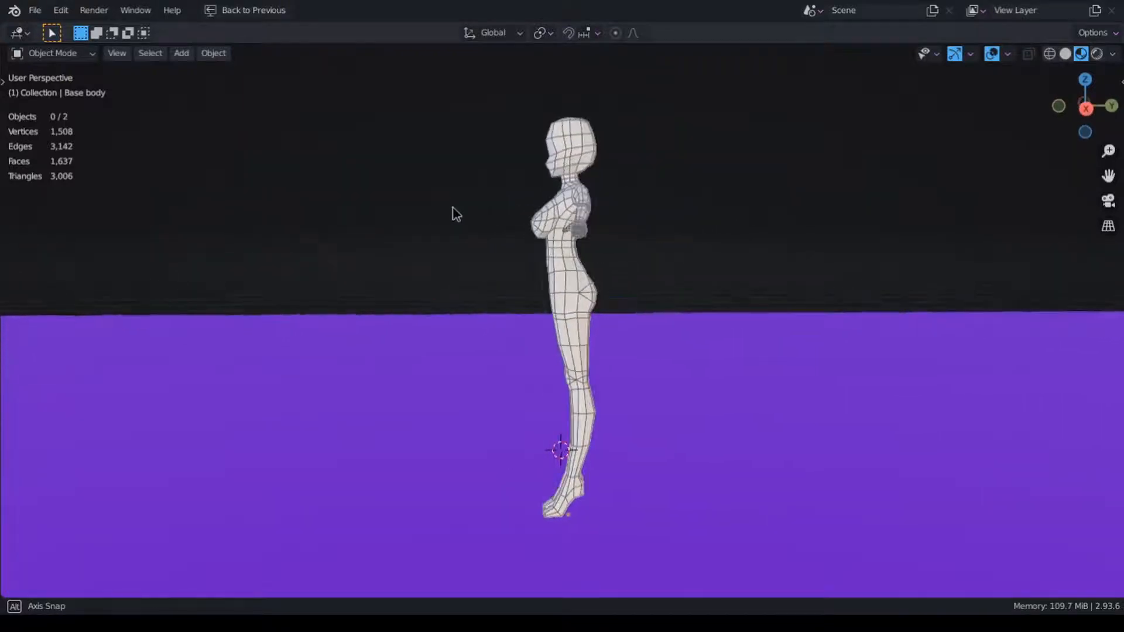
middle_drag(456, 214, 417, 218)
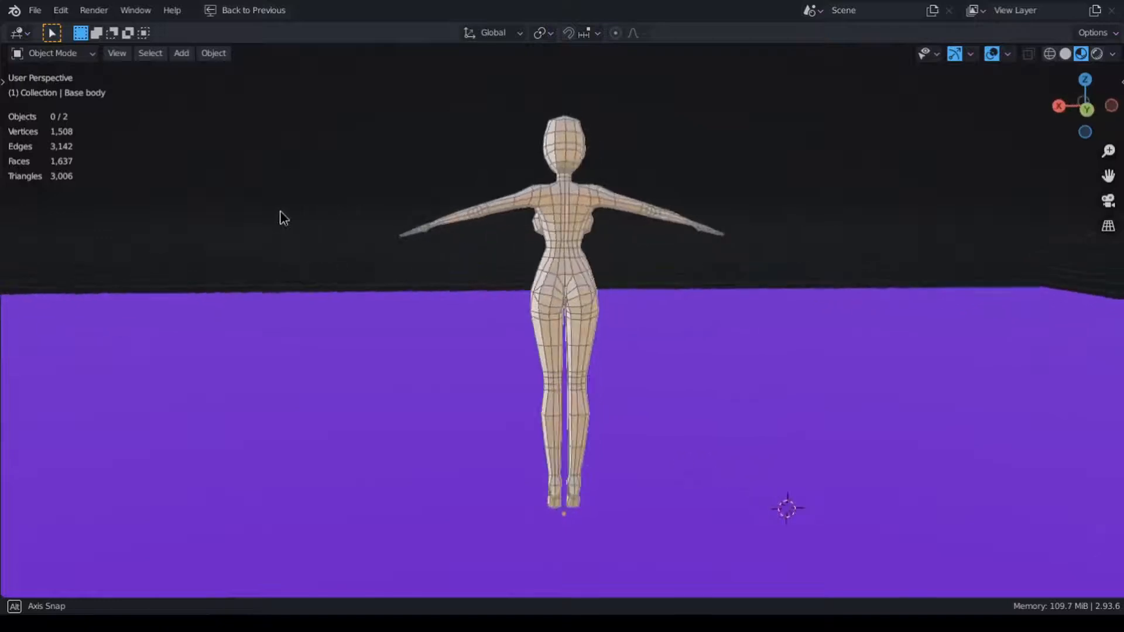
middle_drag(224, 217, 104, 214)
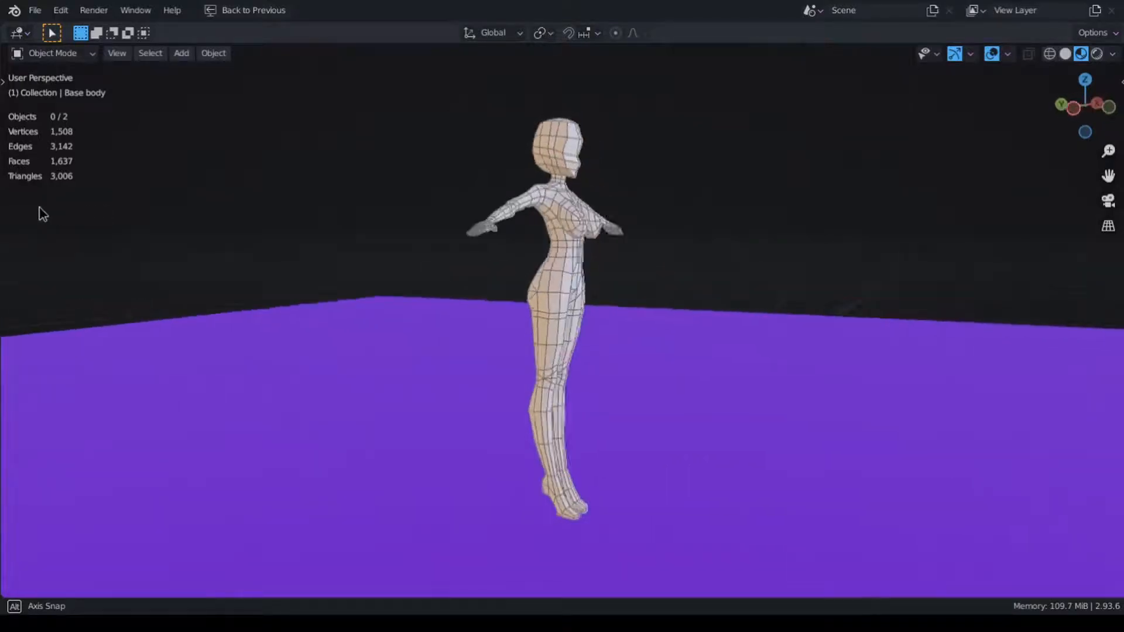
middle_drag(1113, 214, 1041, 214)
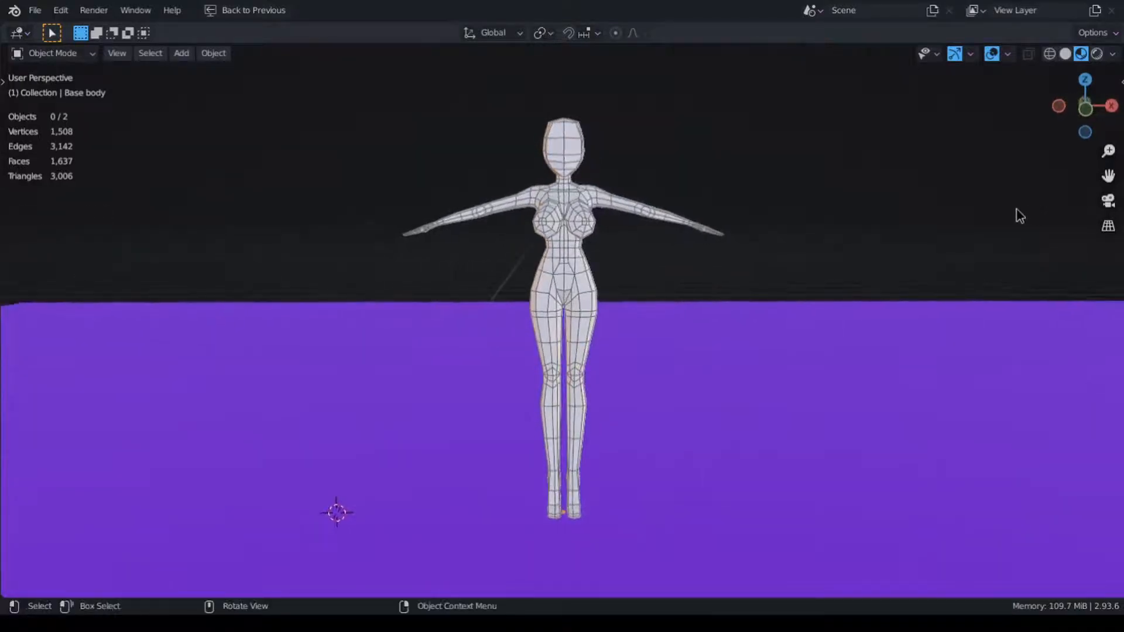
Inspect the female base body's hand topology up close, then its whole figure and front torso.
scroll(683, 234, up, 4)
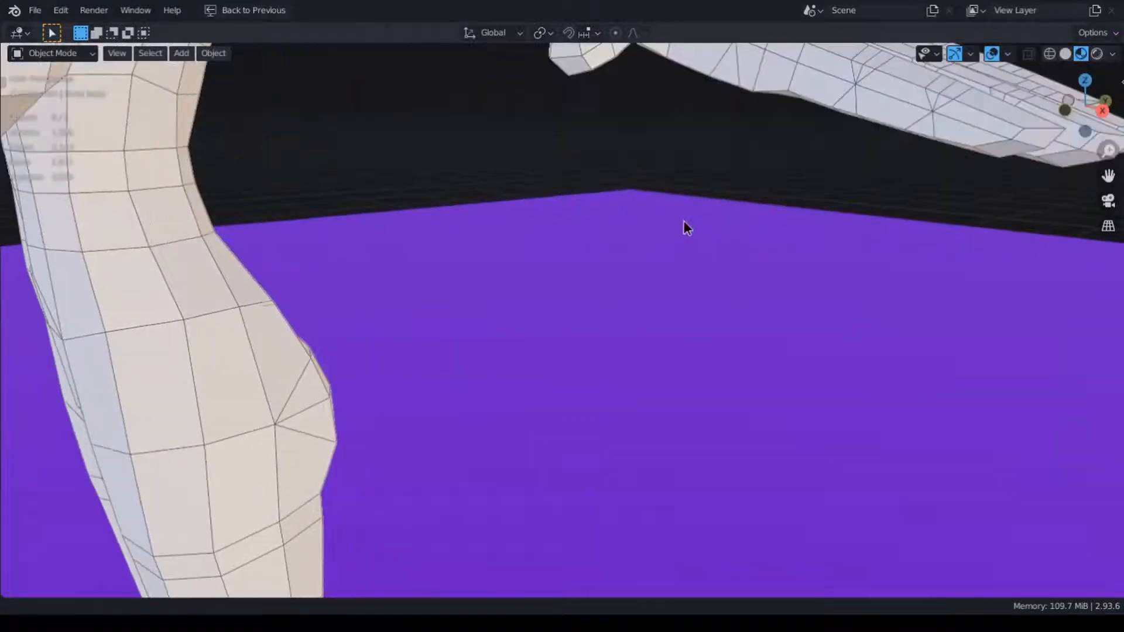
shift+middle_drag(684, 220, 660, 319)
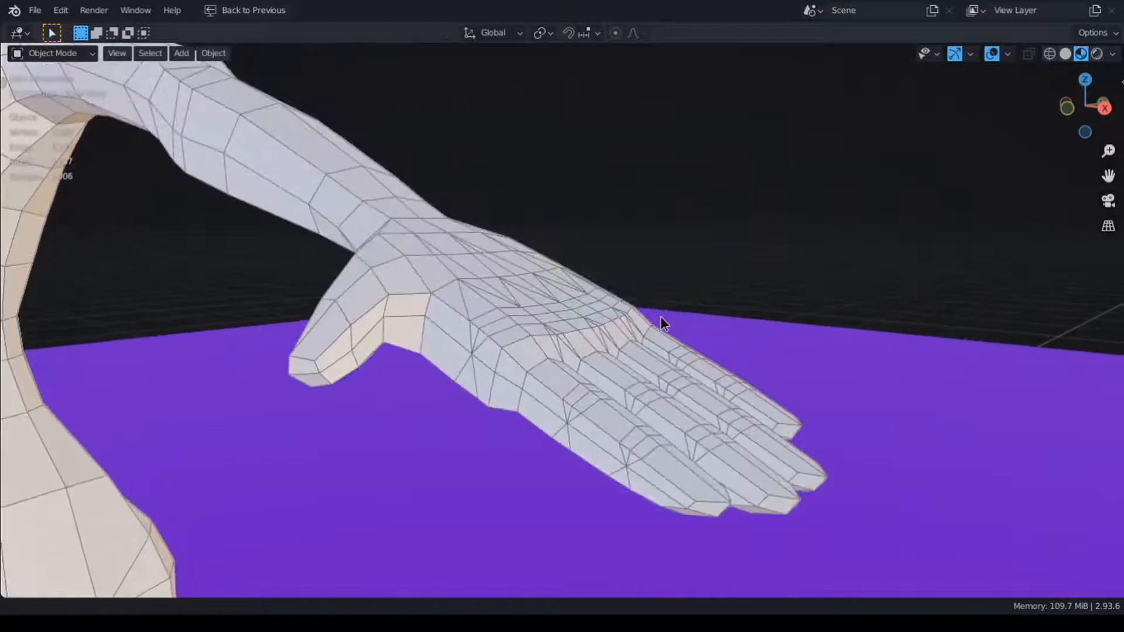
ctrl+middle_drag(644, 221, 650, 422)
click(391, 360)
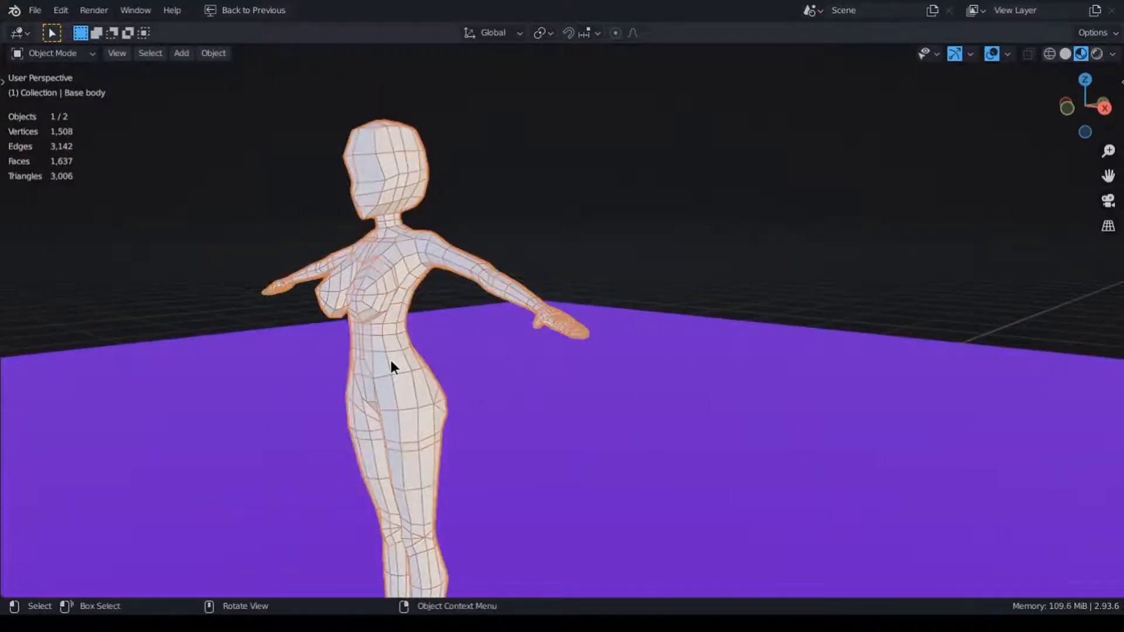
key(KP_Decimal)
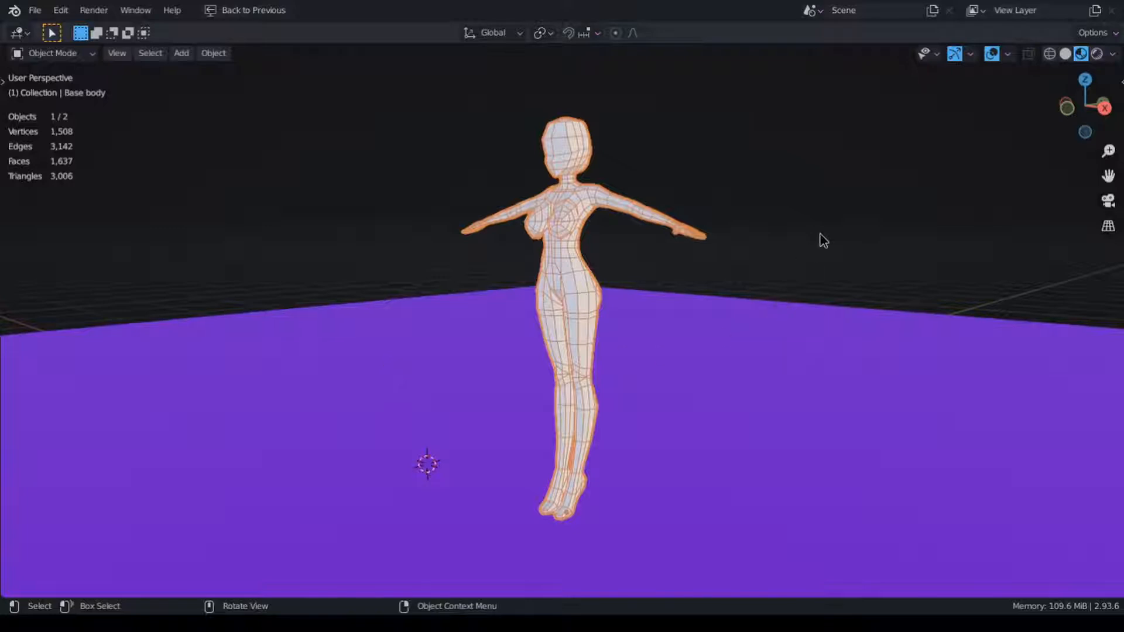
middle_drag(504, 251, 611, 239)
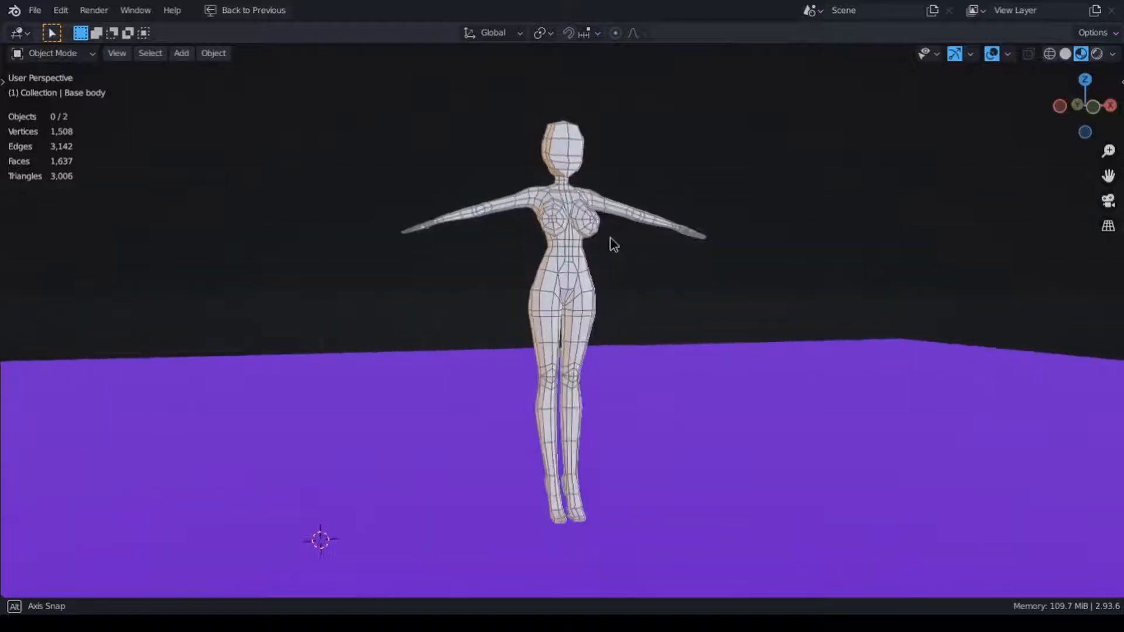
click(571, 251)
right_click(571, 251)
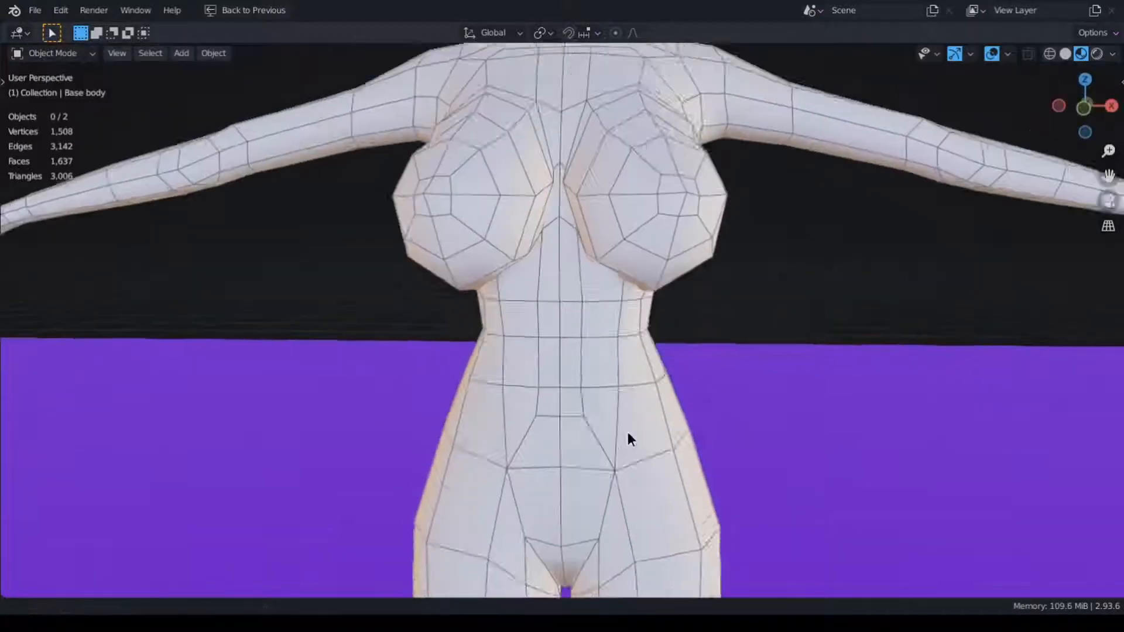
Inspect the female base body's torso topology from the front, and its hips and thighs up close from behind.
shift+scroll(626, 429, up, 8)
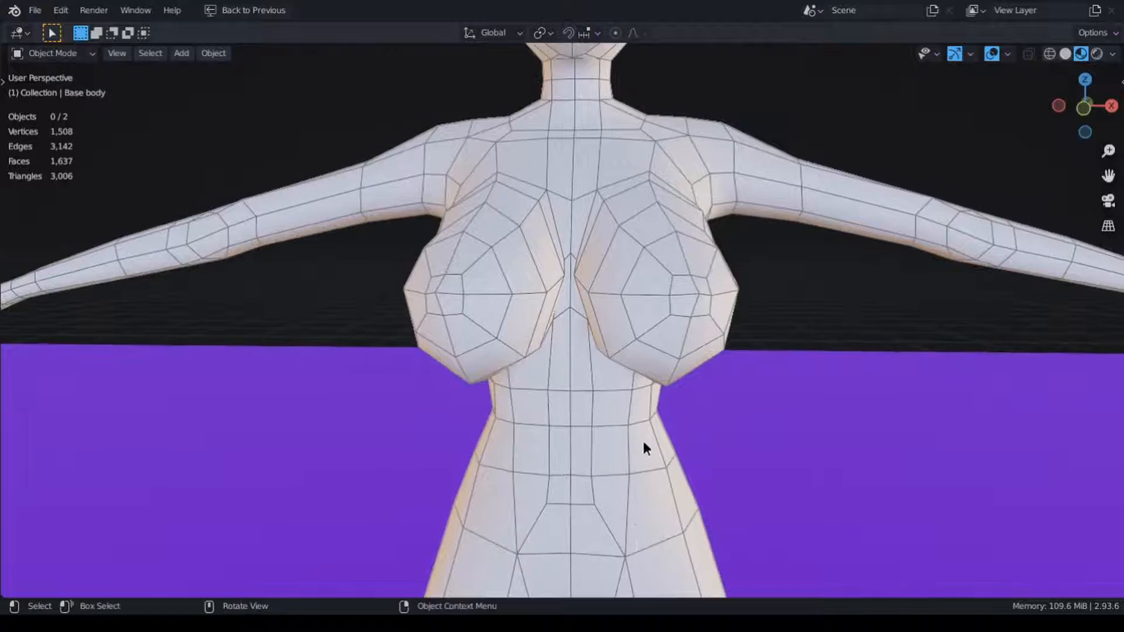
middle_drag(690, 424, 72, 353)
scroll(235, 361, down, 1)
shift+middle_drag(536, 405, 893, 343)
scroll(592, 289, up, 5)
shift+middle_drag(858, 194, 825, 422)
ctrl+middle_drag(608, 198, 678, 329)
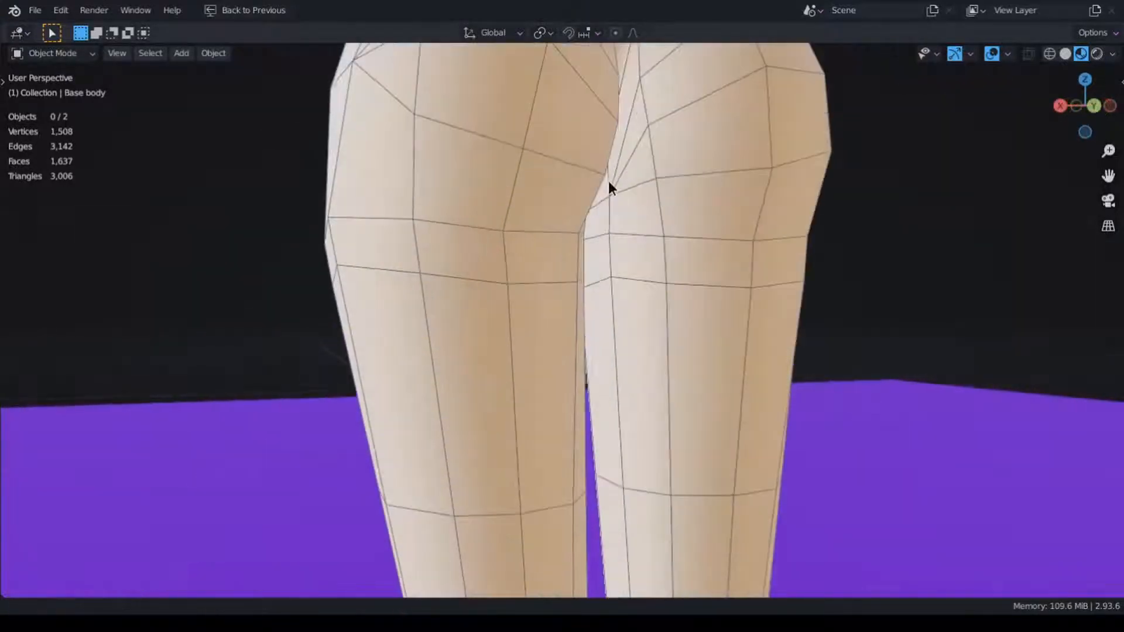
Examine the female base body's leg and knee topology from several angles, and frame the selected body.
middle_drag(765, 325, 736, 216)
shift+middle_drag(752, 381, 739, 154)
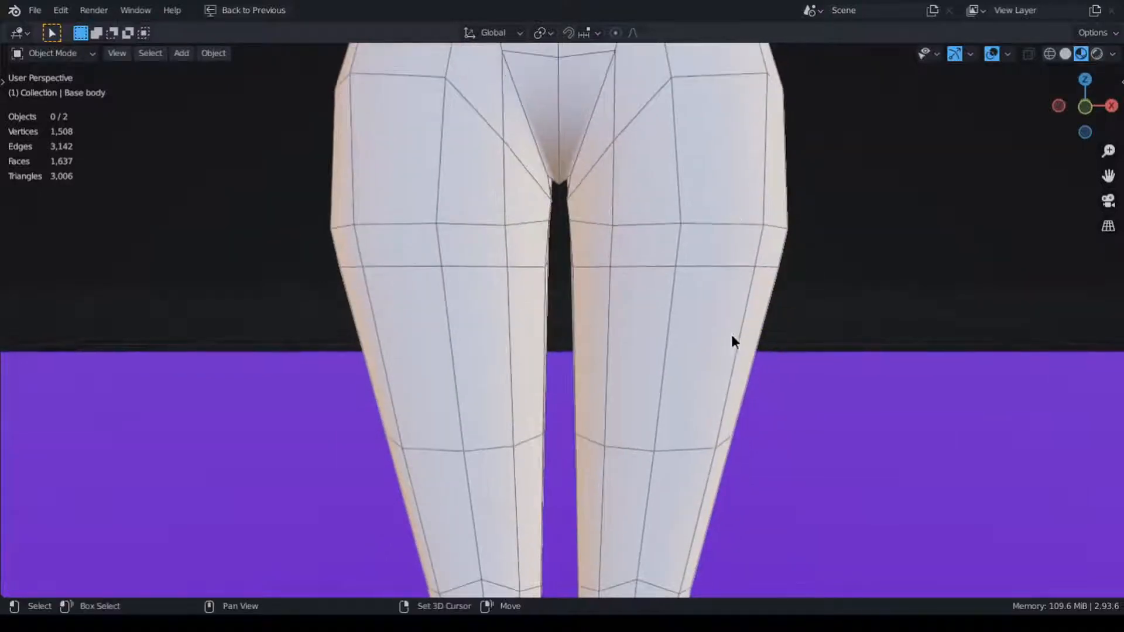
shift+middle_drag(730, 360, 723, 167)
shift+middle_drag(695, 396, 687, 227)
middle_drag(685, 181, 21, 293)
shift+middle_drag(467, 142, 563, 455)
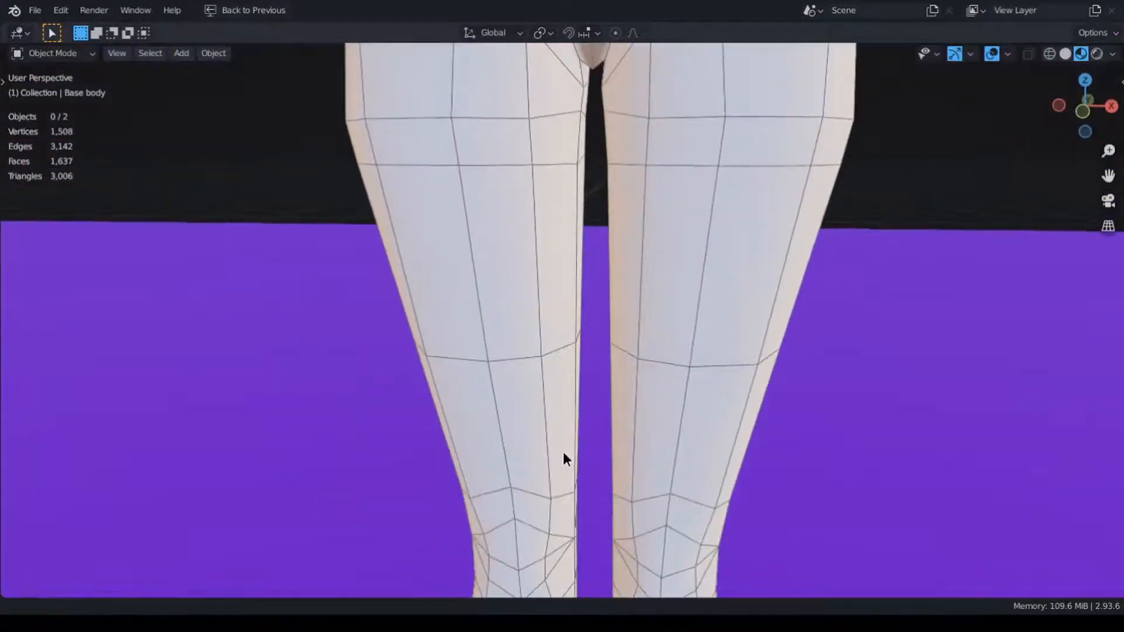
click(562, 403)
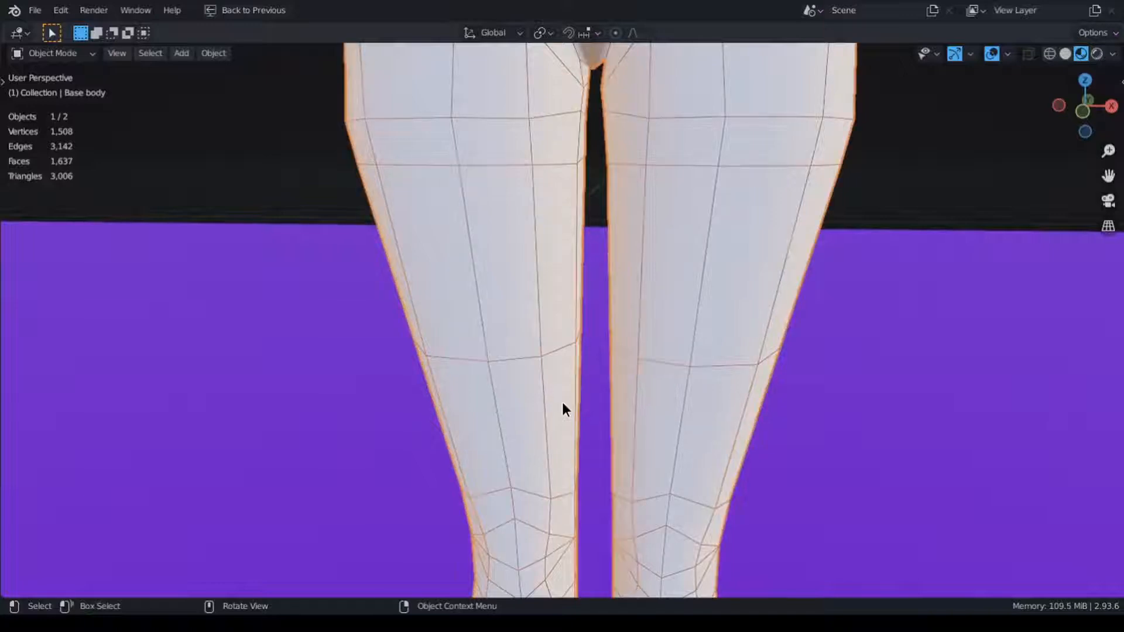
key(KP_Decimal)
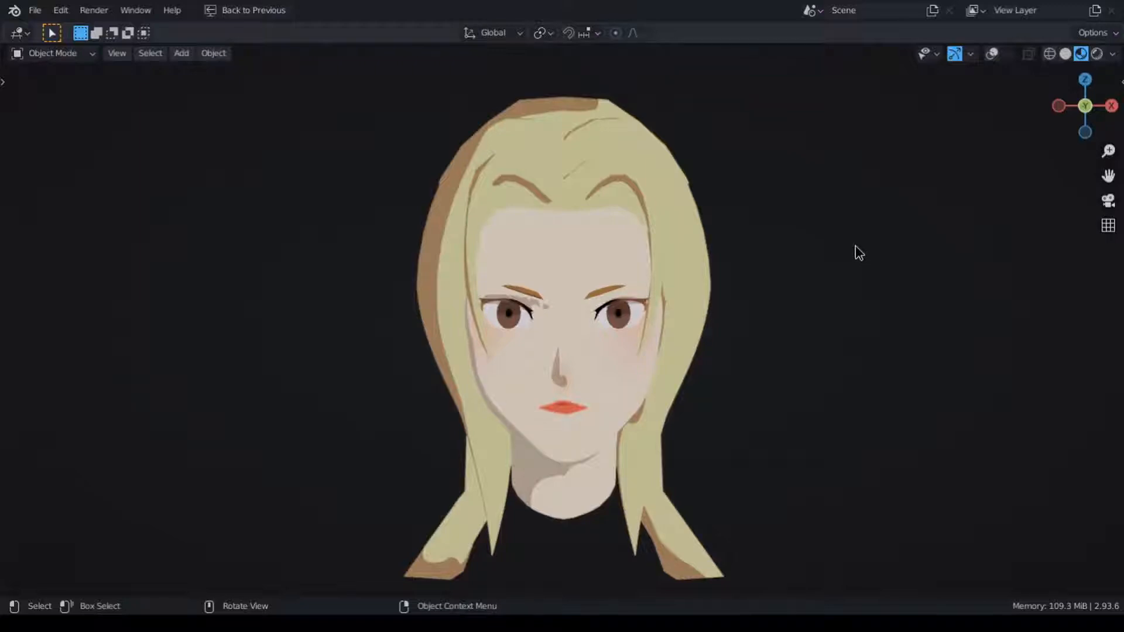
Look over the blonde stylized head from the side, from above and at a three-quarter angle.
middle_drag(859, 253, 849, 253)
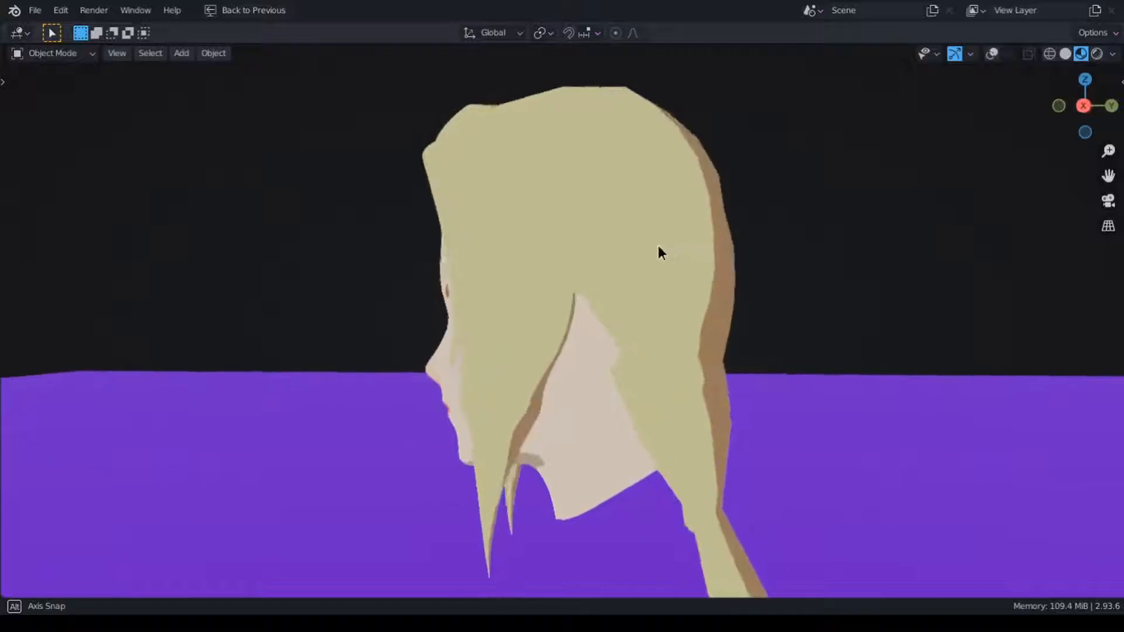
middle_drag(658, 246, 930, 319)
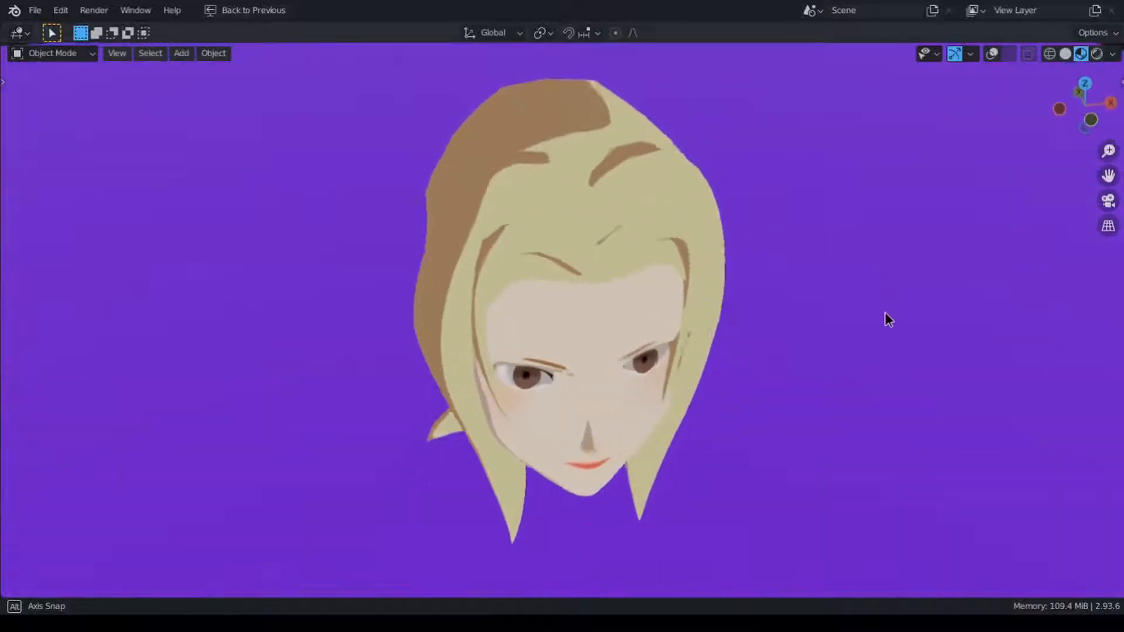
middle_drag(832, 329, 942, 253)
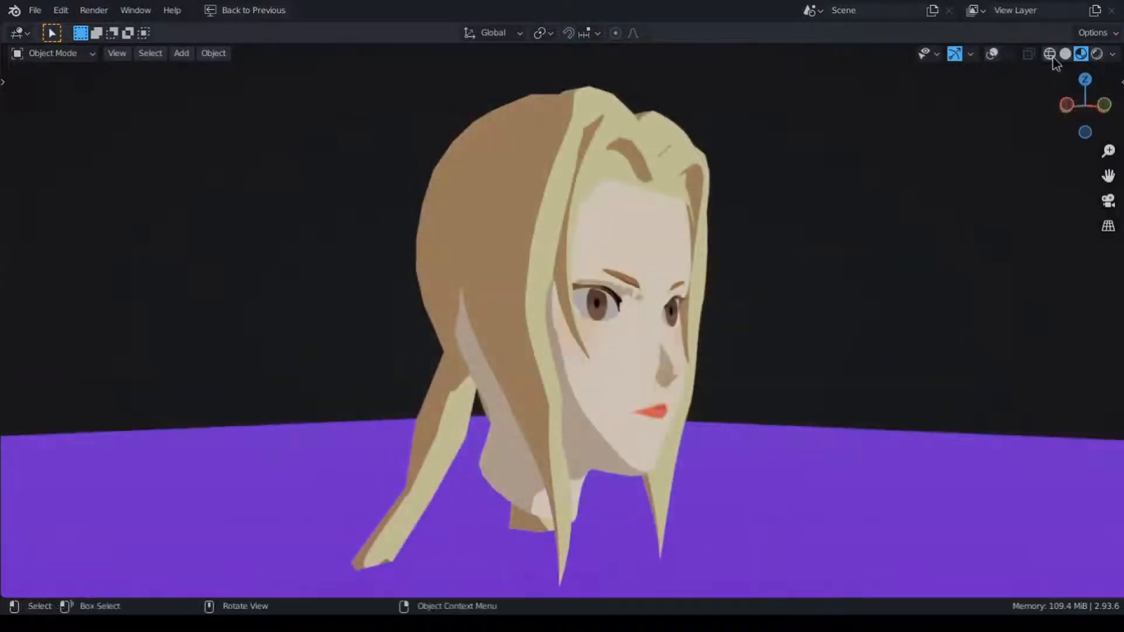
Check the head in wireframe shading, return to material preview and turn on the viewport overlays.
click(1051, 55)
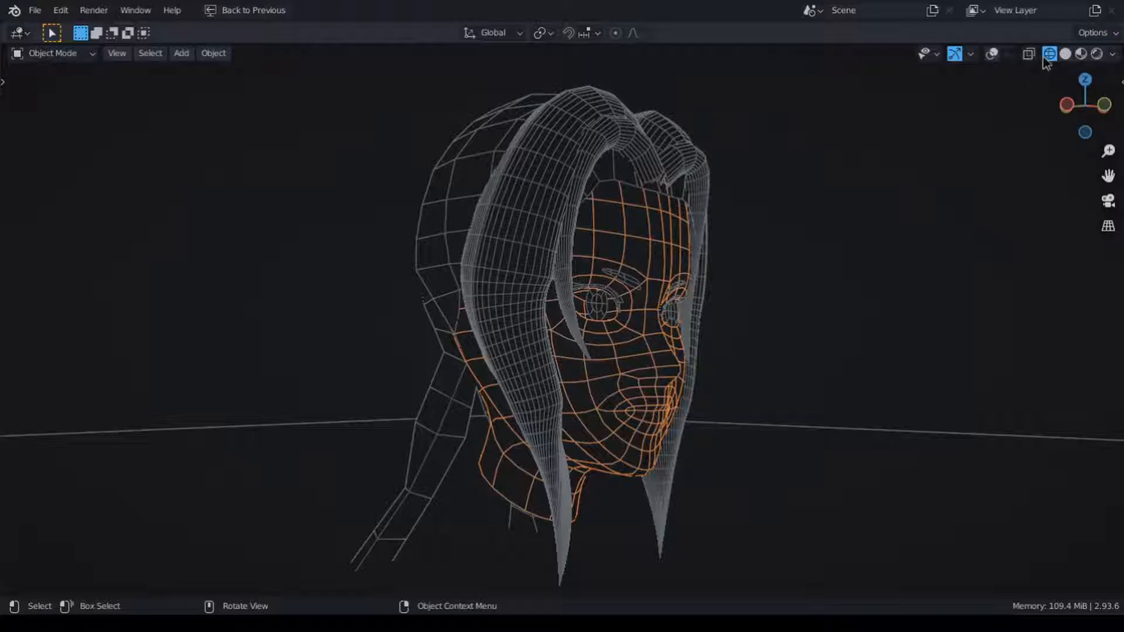
key(shift+z)
click(994, 56)
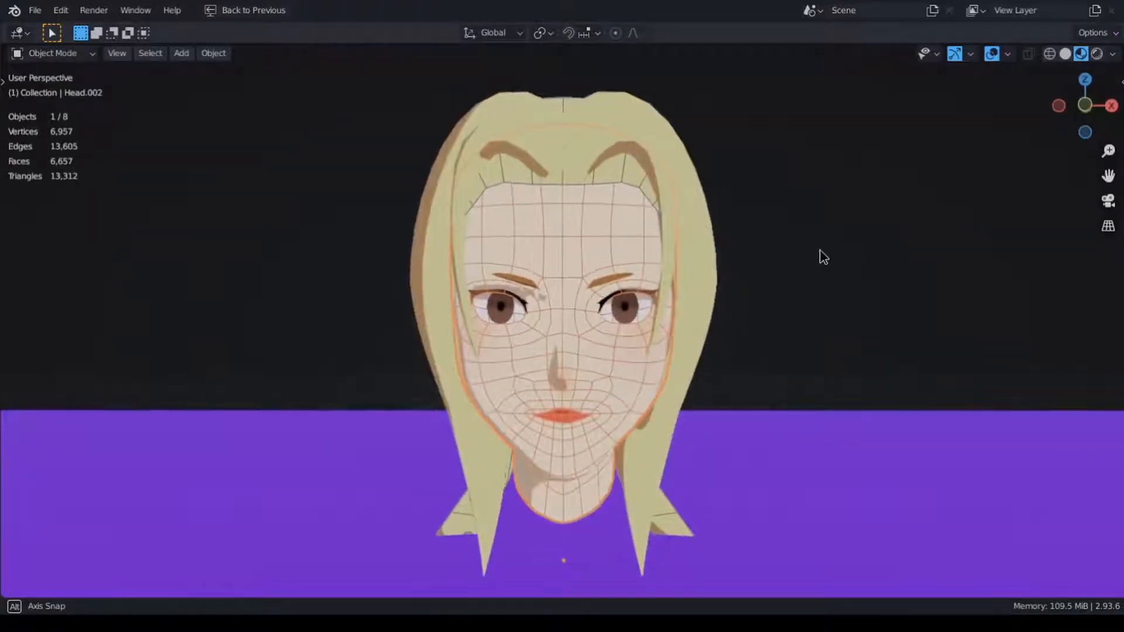
Inspect the face topology around the eyes, nose and mouth, up close and with the whole head framed.
ctrl+middle_drag(664, 311, 662, 241)
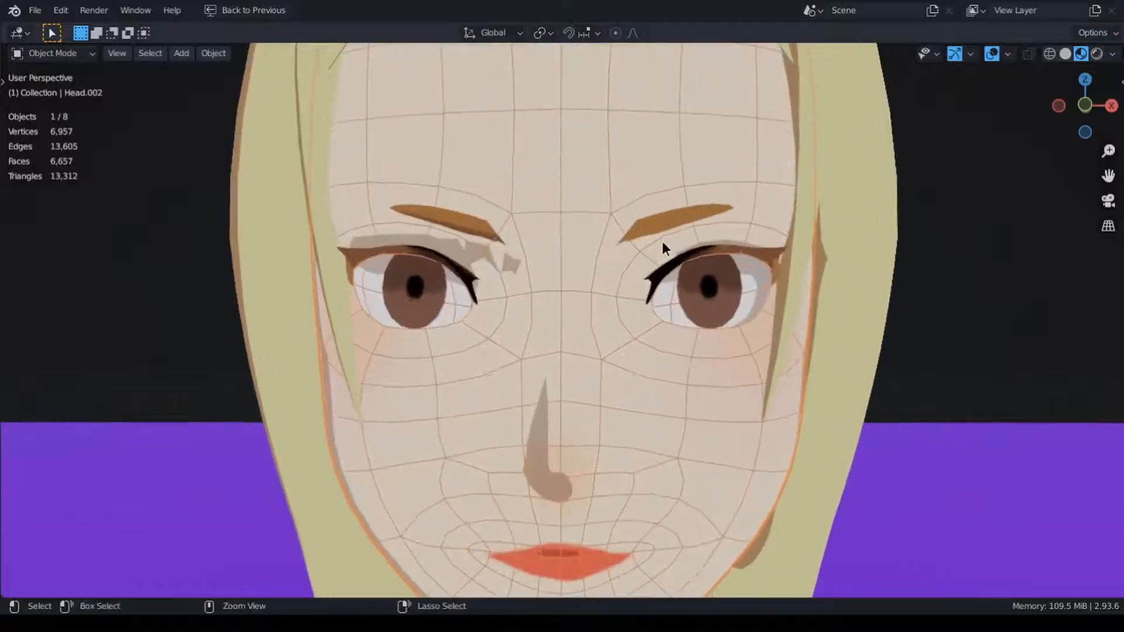
shift+middle_drag(661, 428, 674, 405)
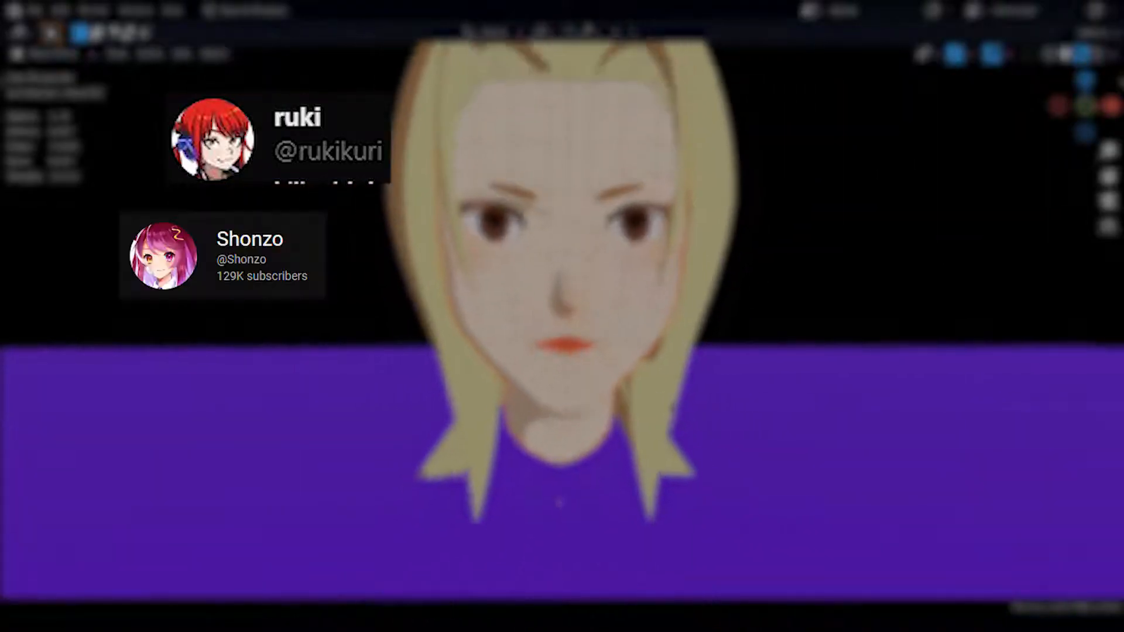
shift+middle_drag(686, 320, 658, 357)
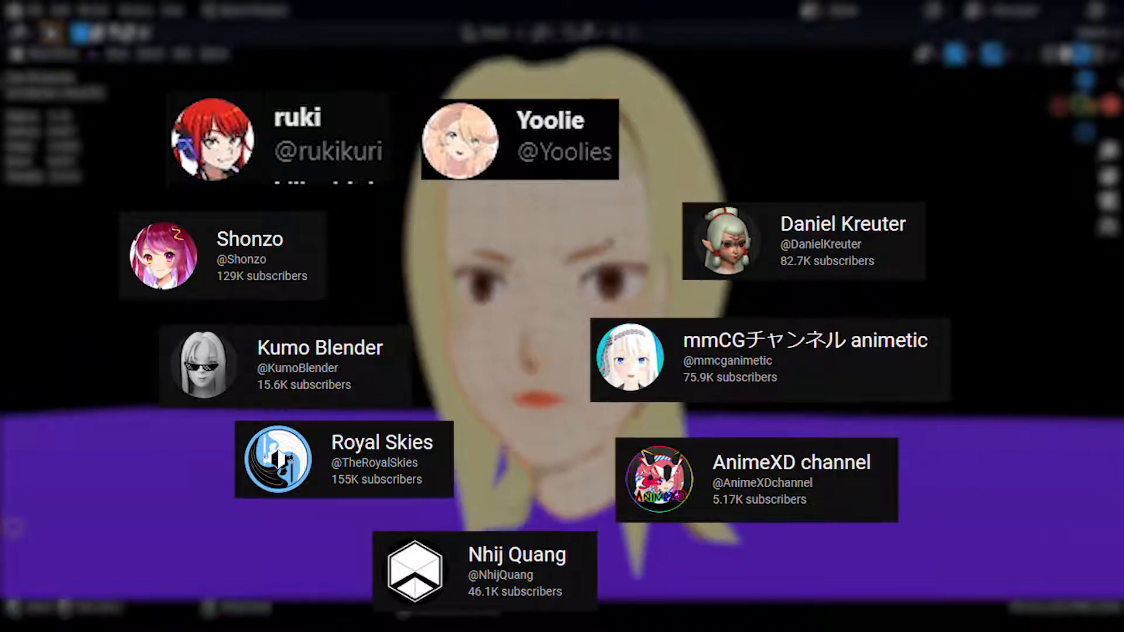
middle_drag(650, 261, 885, 294)
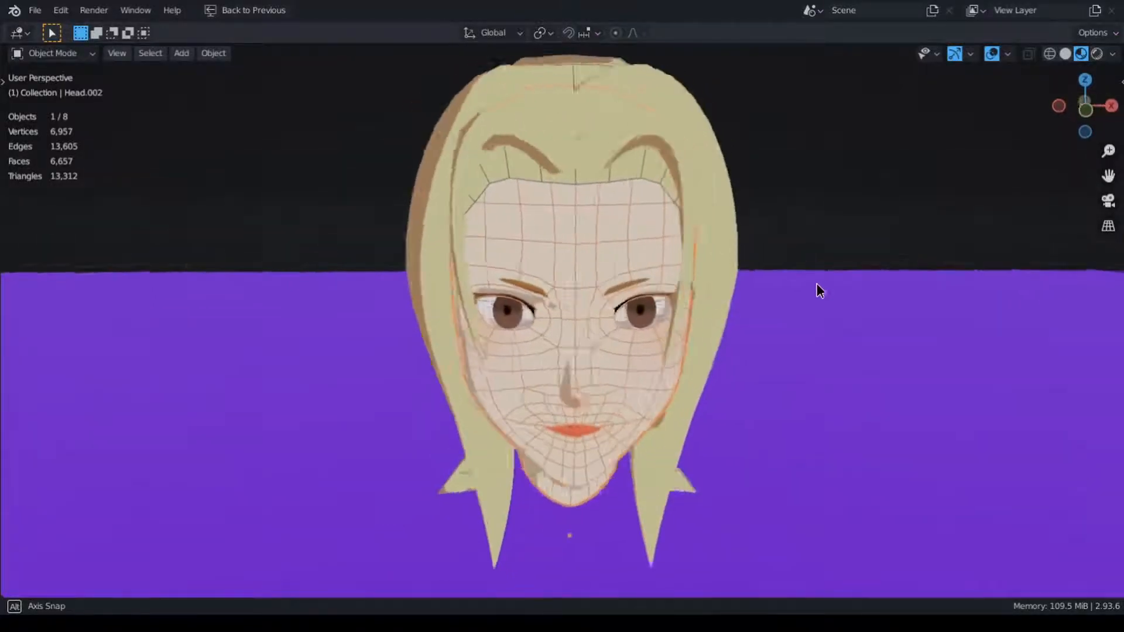
mouse_move(817, 285)
middle_down()
mouse_move(771, 272)
mouse_move(813, 263)
middle_up()
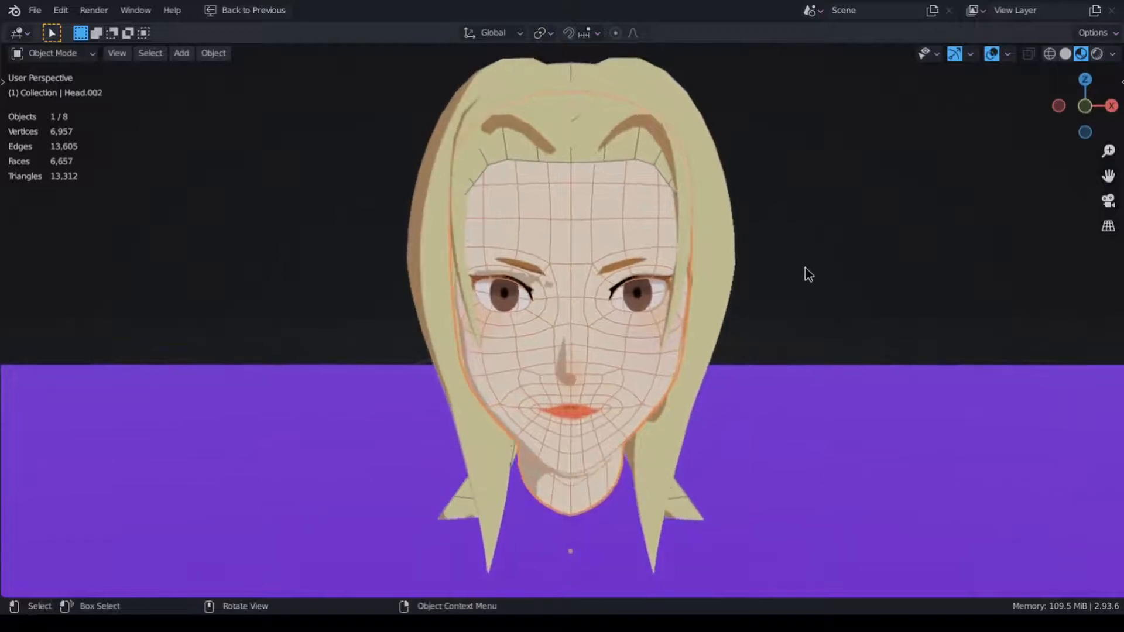
scroll(676, 372, up, 6)
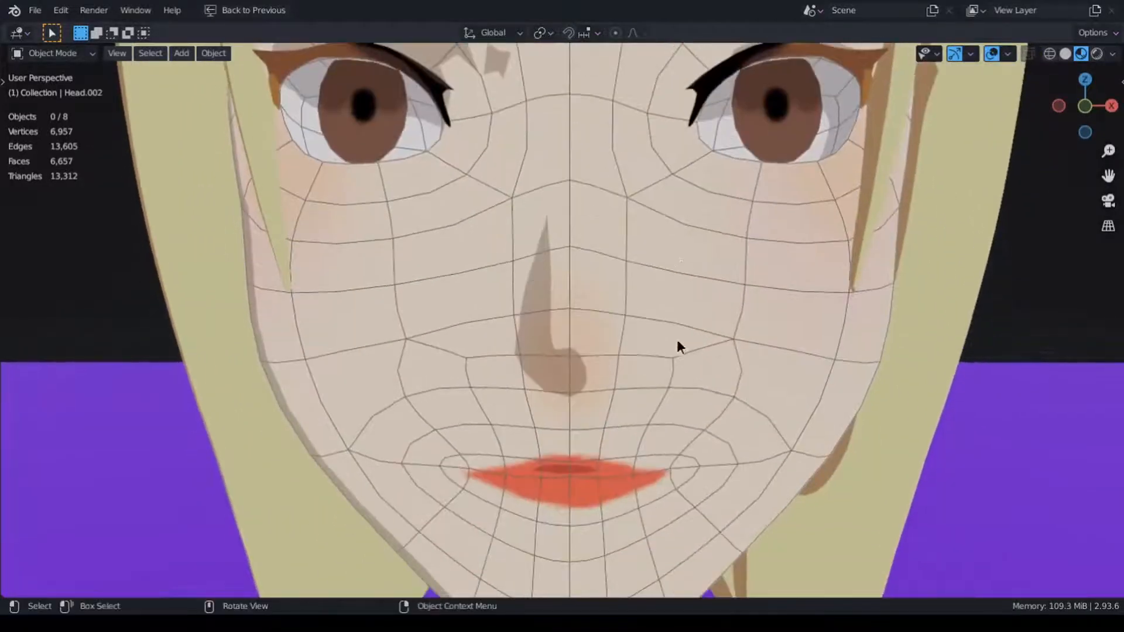
Examine the head and hair mesh from the sides and back, ending at the front.
middle_drag(726, 326, 806, 150)
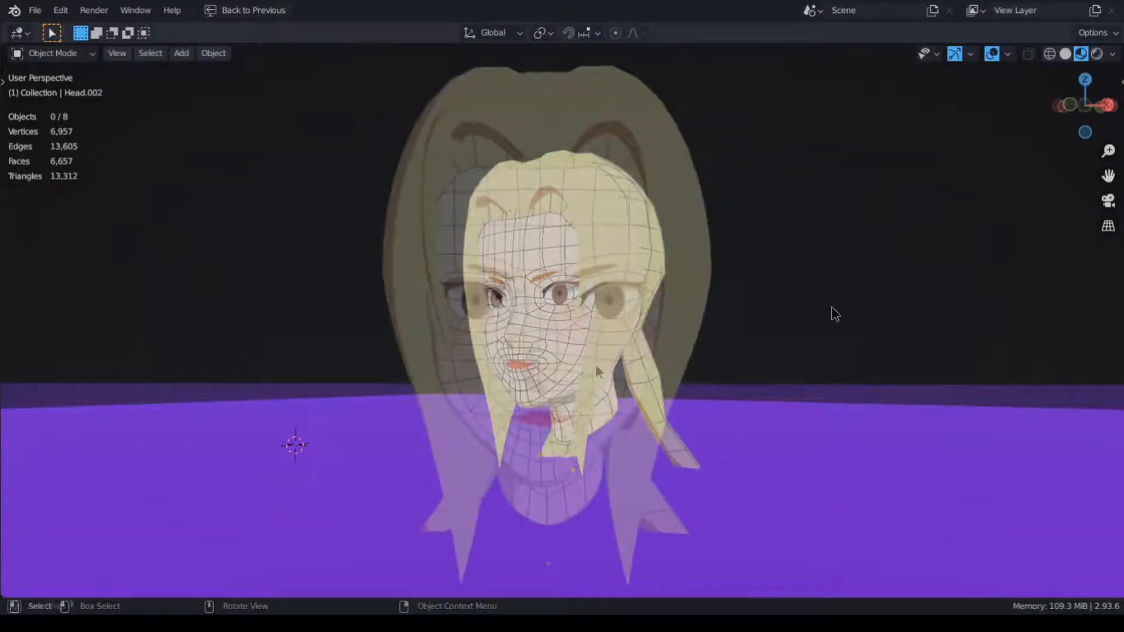
middle_drag(596, 364, 287, 375)
scroll(509, 397, down, 2)
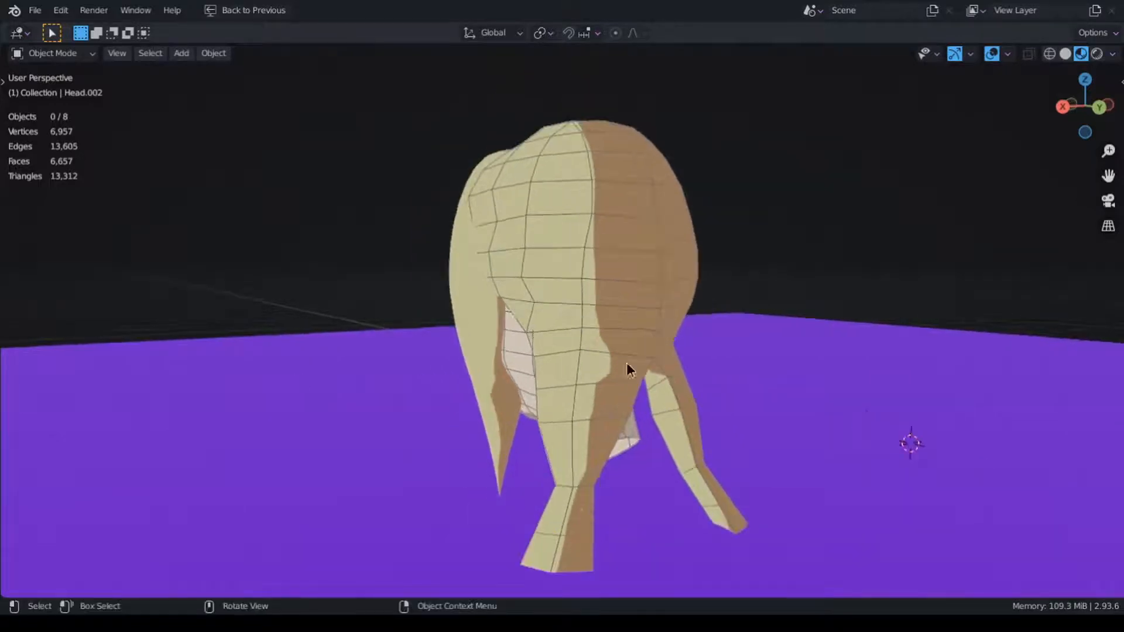
middle_drag(627, 369, 197, 398)
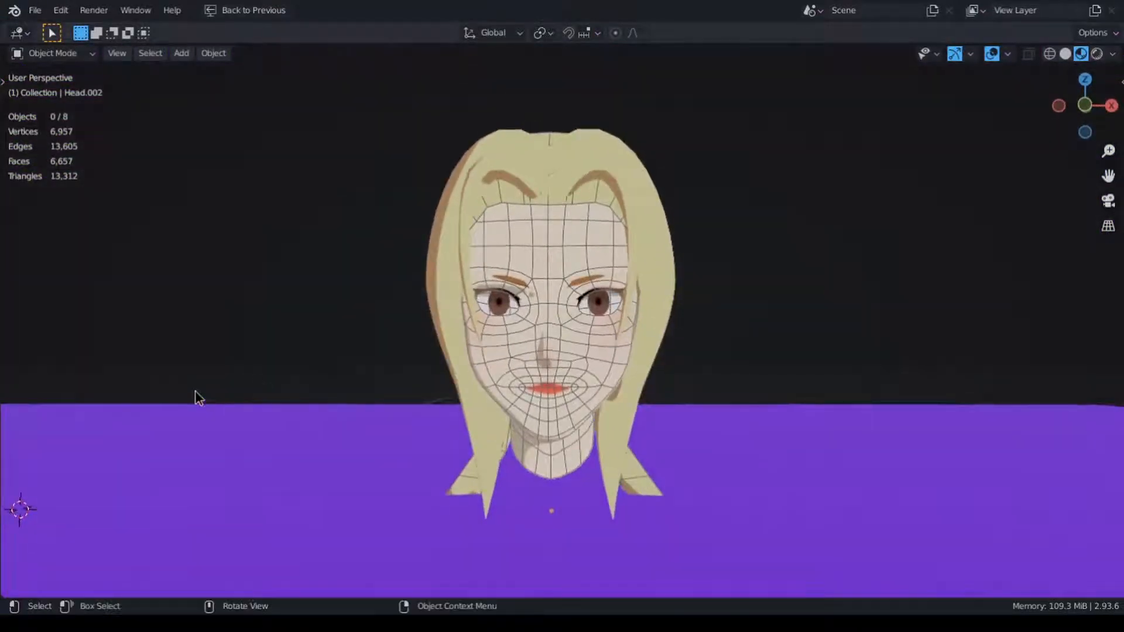
View the head from the front and examine the Face texture image up close.
click(531, 361)
key(KP_1)
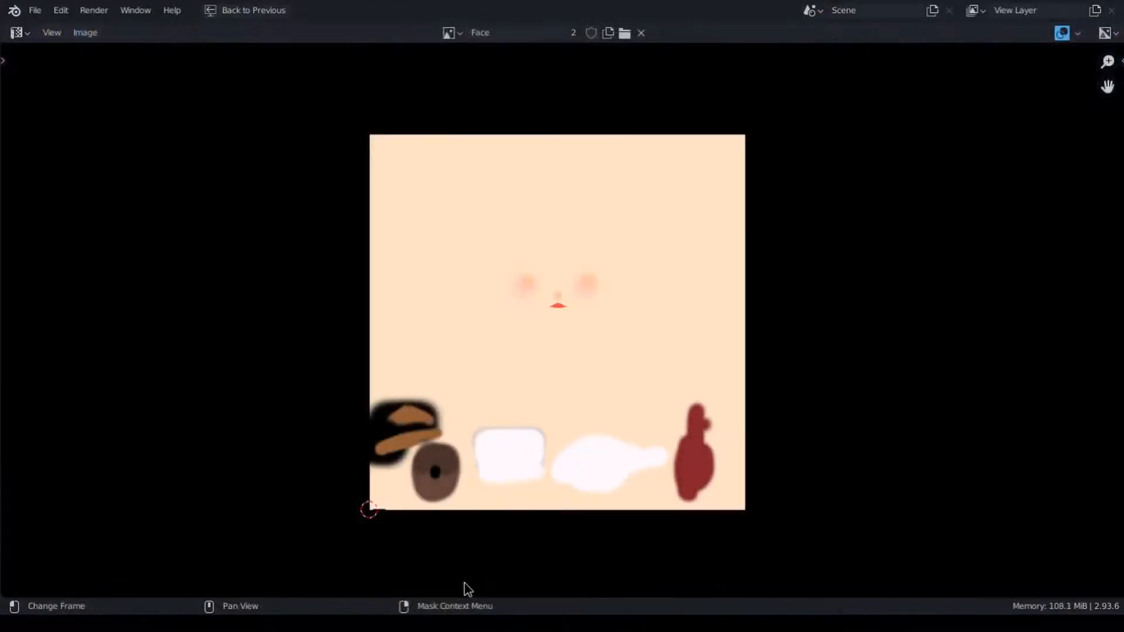
ctrl+middle_drag(557, 350, 556, 239)
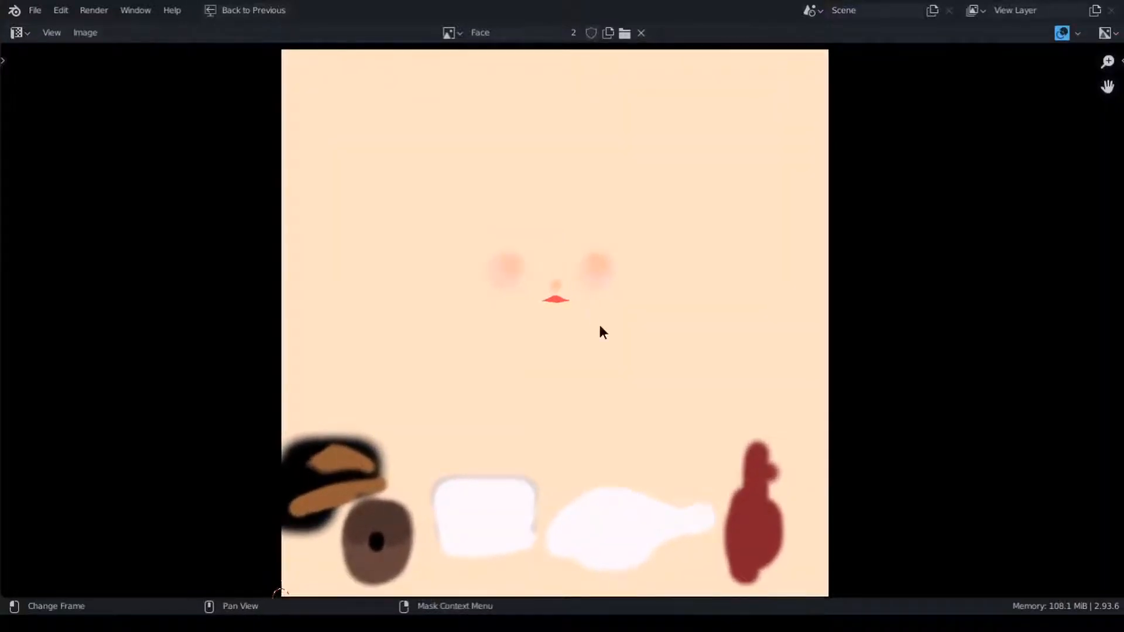
mouse_move(599, 326)
middle_down()
mouse_move(585, 311)
mouse_move(598, 331)
mouse_move(585, 314)
mouse_move(596, 317)
middle_up()
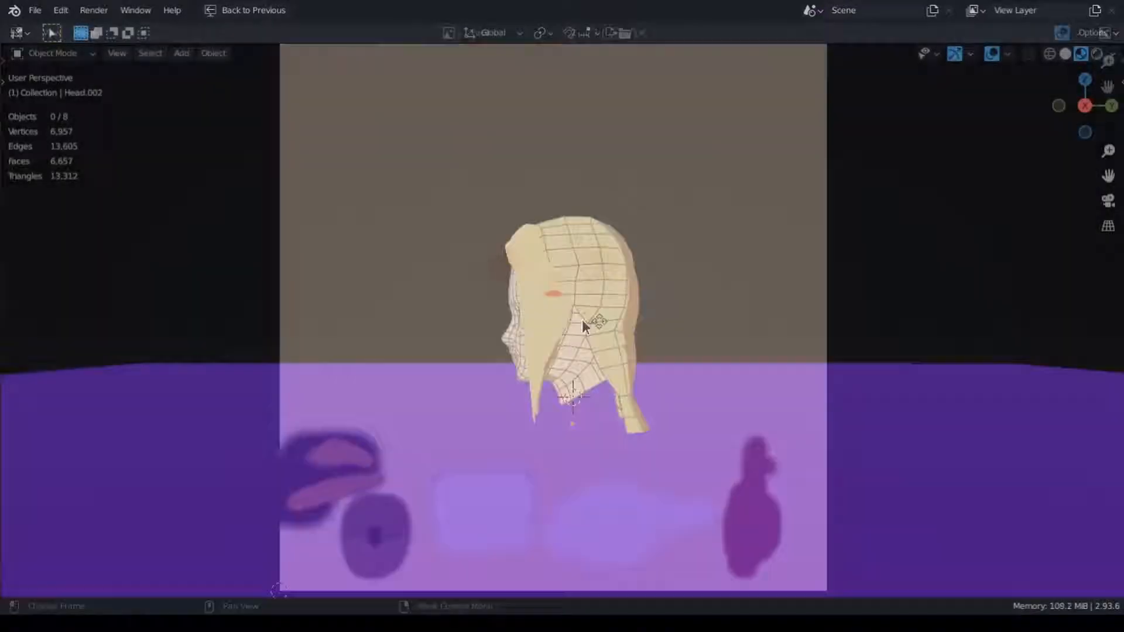
Select the large hair curve framing the face and inspect its shape from both sides.
ctrl+middle_drag(582, 319, 694, 319)
click(662, 280)
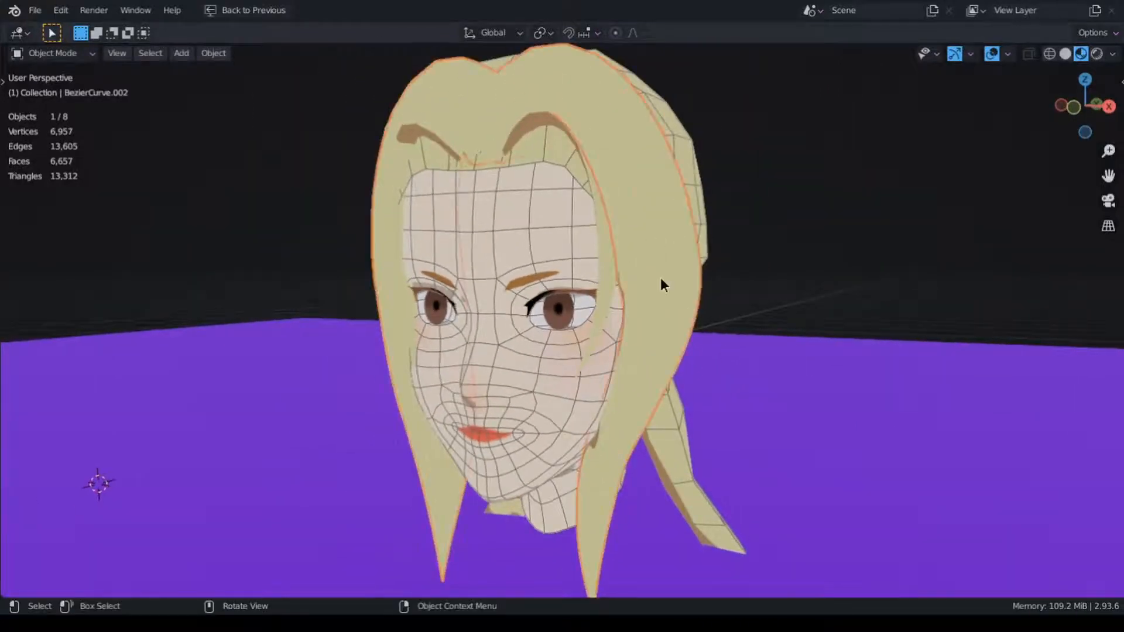
middle_drag(841, 252, 732, 293)
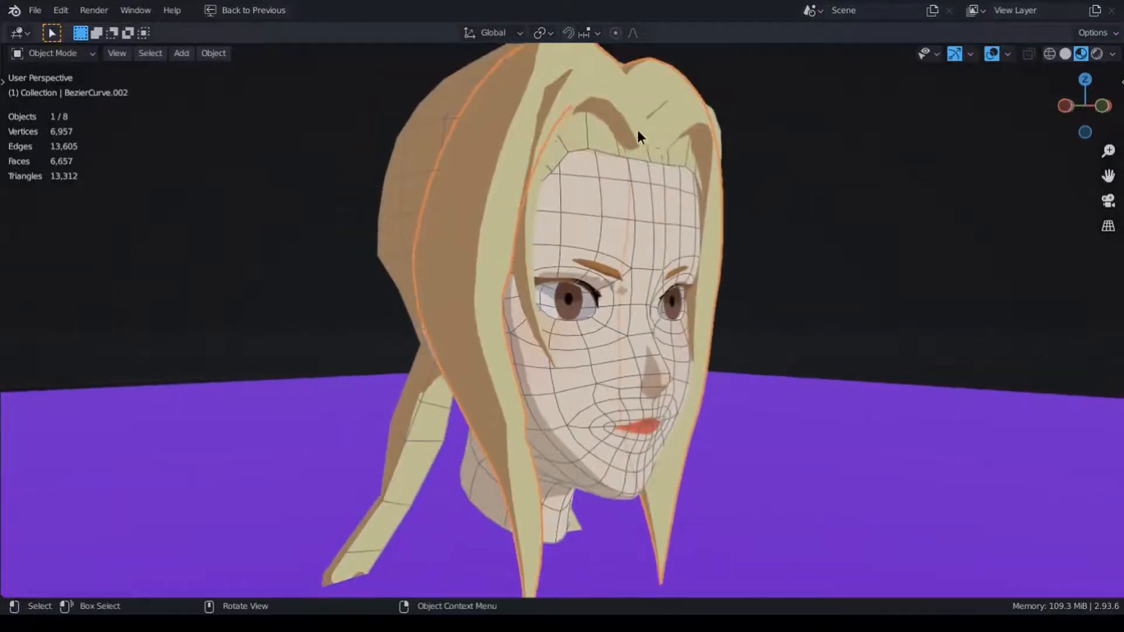
middle_drag(715, 195, 700, 230)
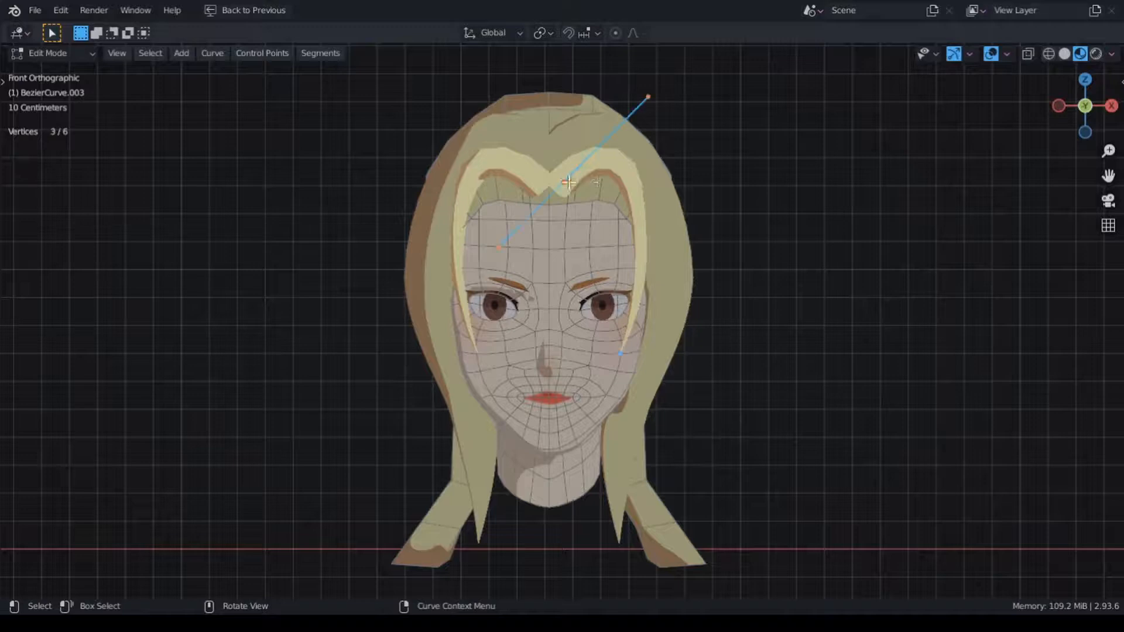
Try moving the upper control point of the front hair strand's curve, and view the head from the side.
key(g)
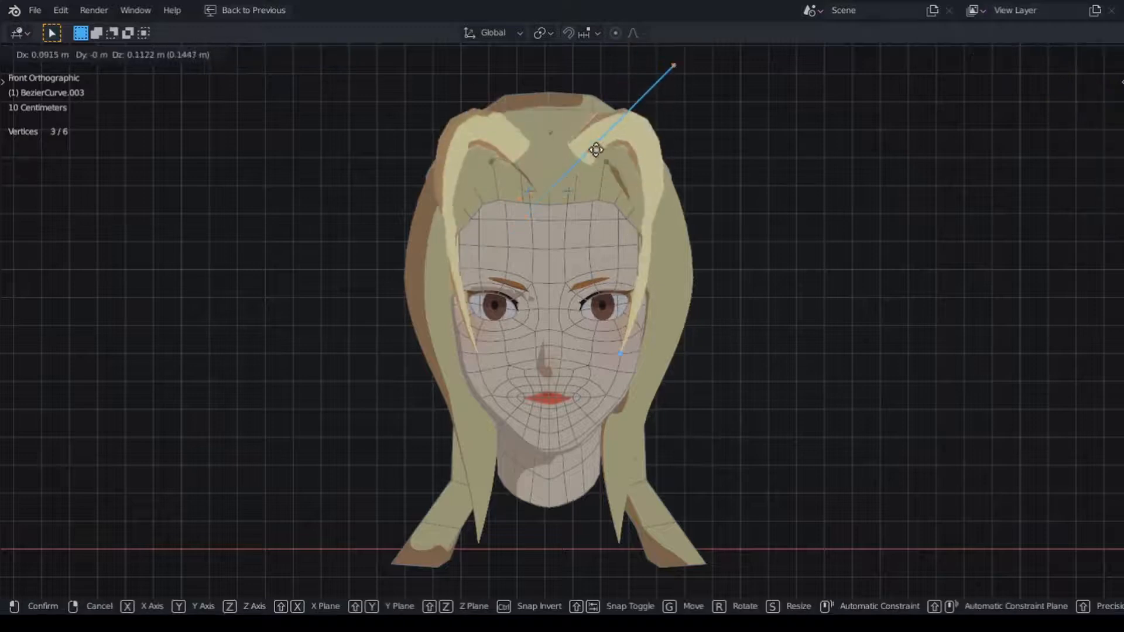
key(Tab)
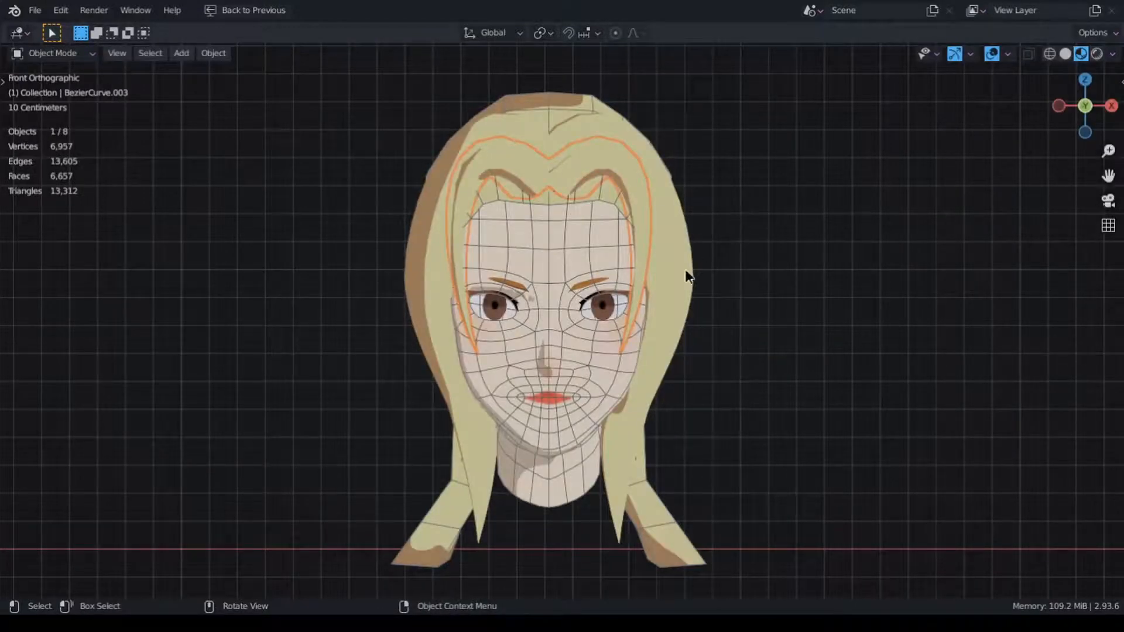
middle_drag(688, 275, 609, 274)
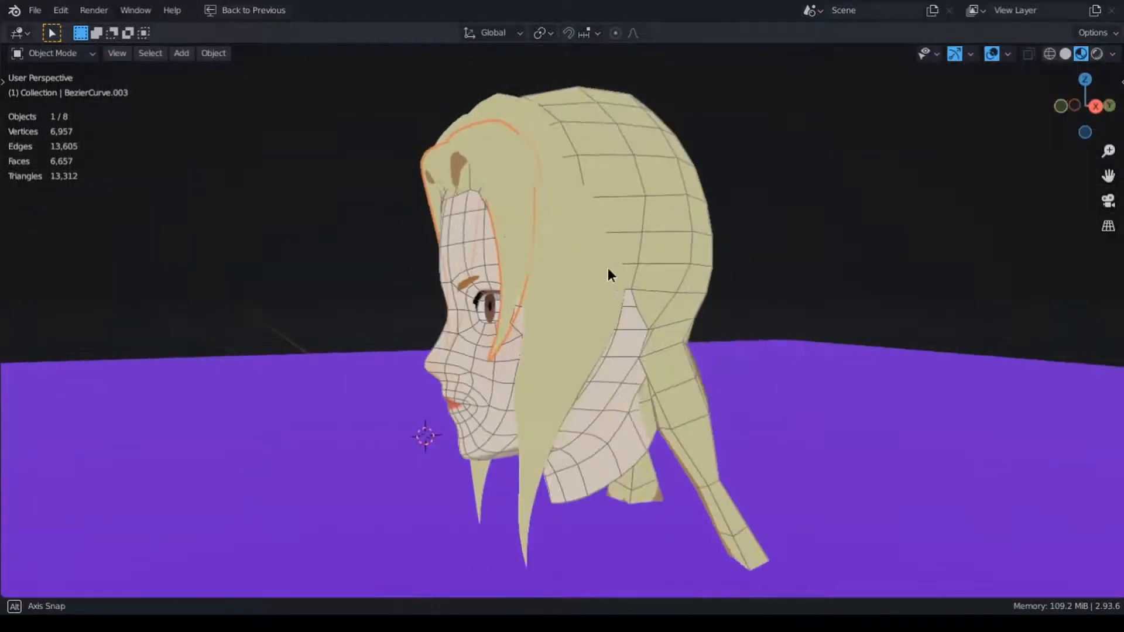
Select the long hair piece at the side of the head and try to delete it.
click(655, 244)
key(Delete)
middle_drag(689, 247, 642, 255)
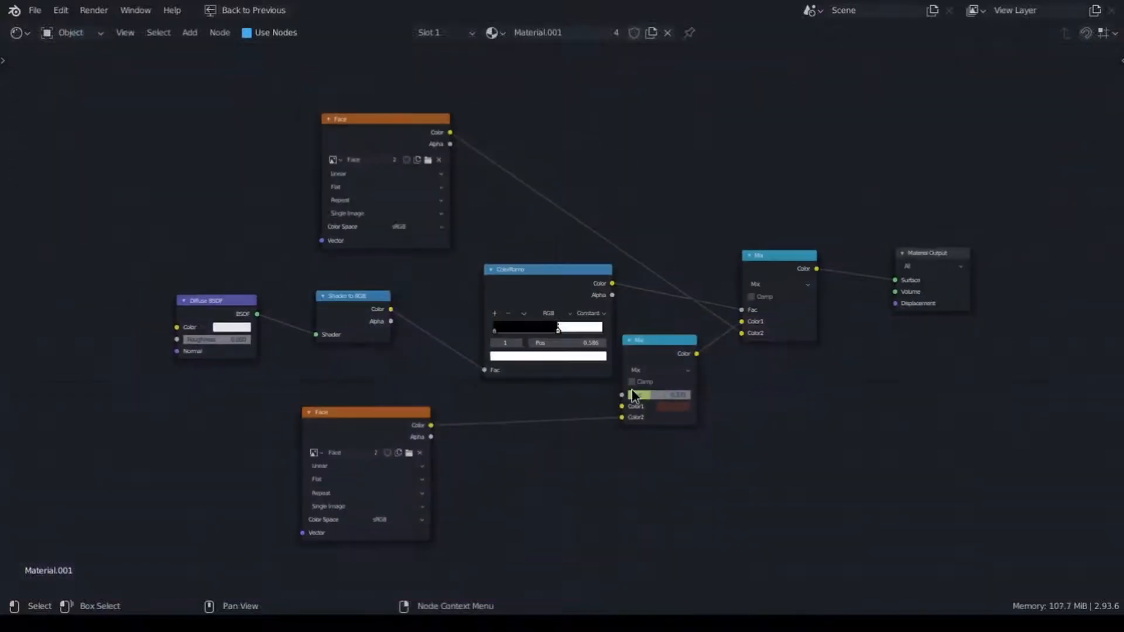
Examine the toon shader nodes of Material.001, including the ColorRamp, Mix and Face image texture nodes.
ctrl+middle_drag(595, 432, 554, 433)
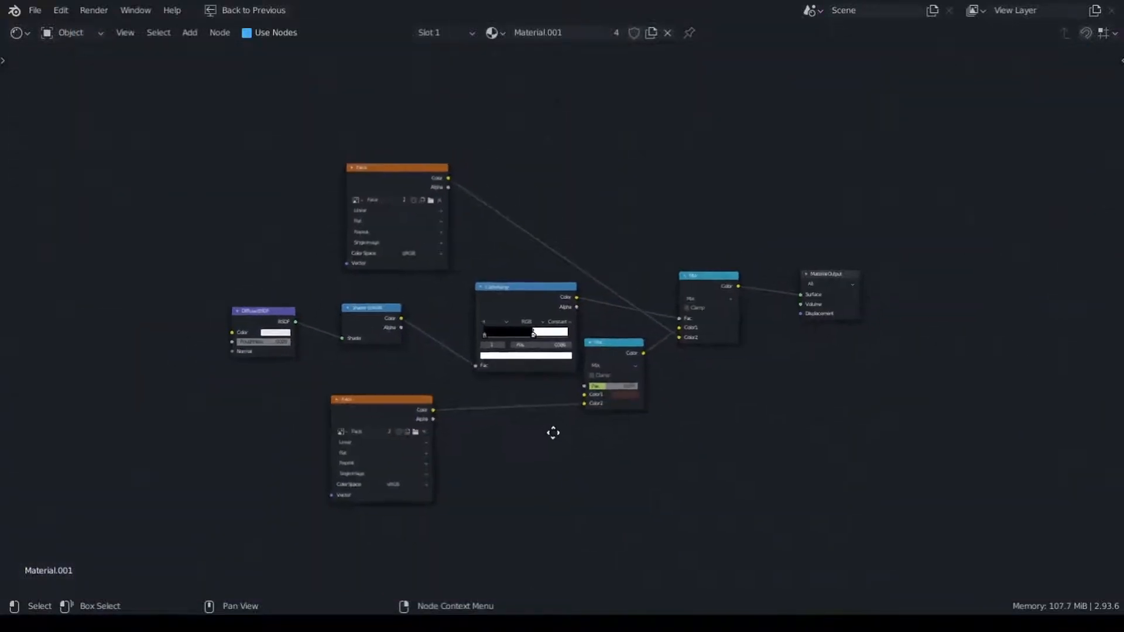
ctrl+middle_drag(556, 393, 556, 322)
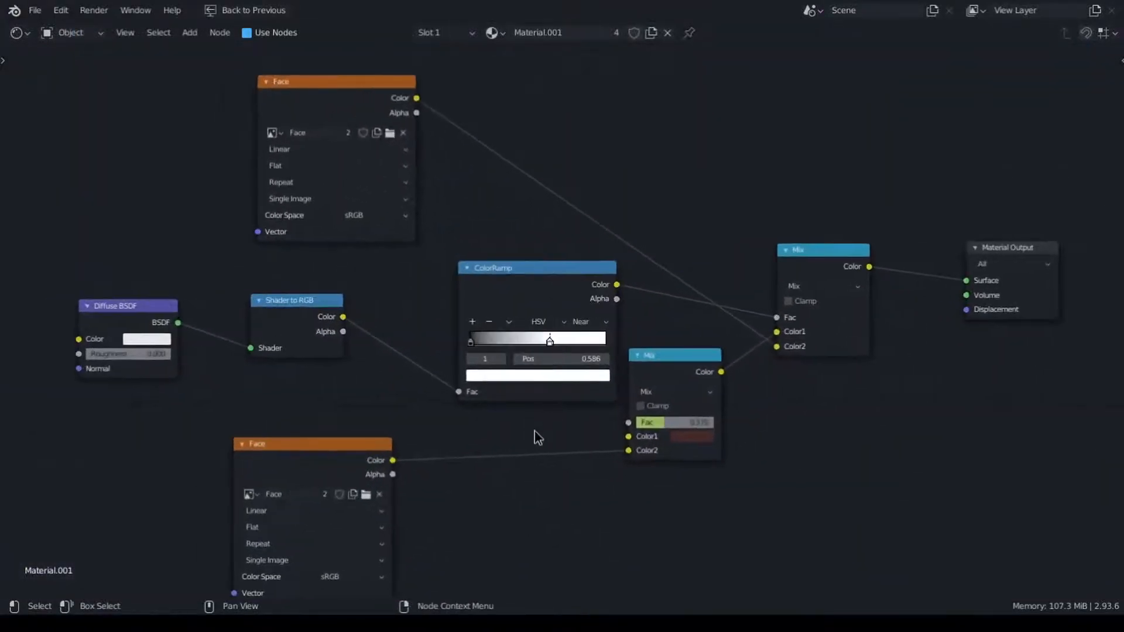
scroll(527, 443, down, 2)
middle_drag(526, 443, 548, 386)
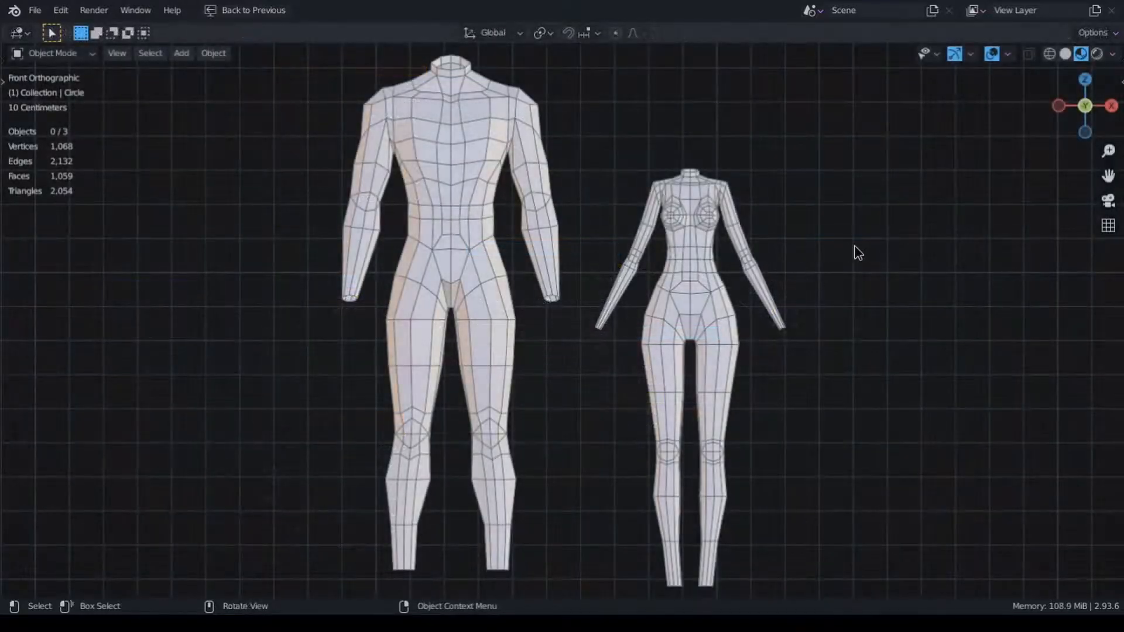
Inspect the headless low-poly male and female bodies from several angles, with a closer look at the female mesh.
middle_drag(902, 273, 153, 319)
shift+middle_drag(429, 196, 439, 268)
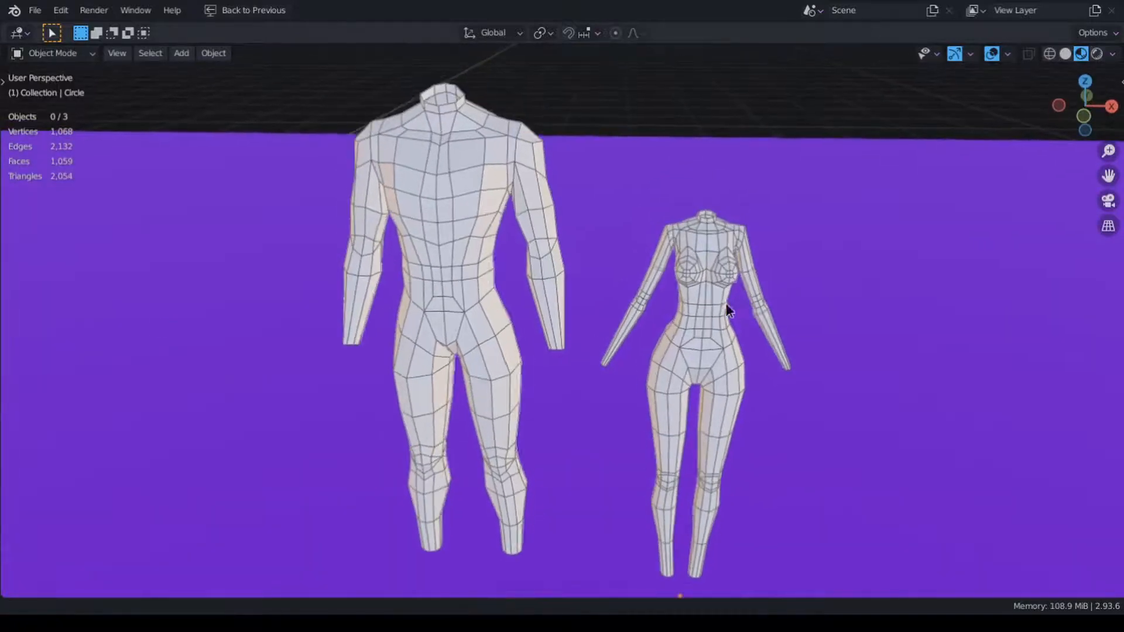
scroll(728, 313, up, 3)
shift+middle_drag(786, 326, 874, 133)
shift+middle_drag(864, 225, 879, 261)
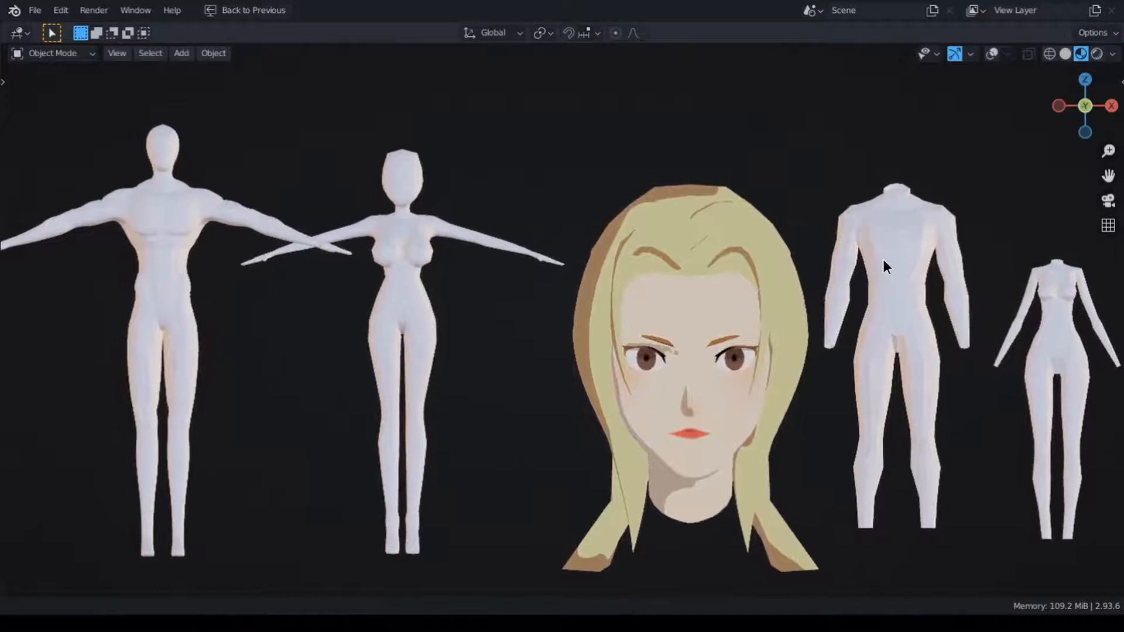
Inspect the lineup of four body meshes and the stylized head from front and behind, with a close look at the face's eyes and nose.
scroll(677, 400, up, 3)
scroll(678, 404, down, 4)
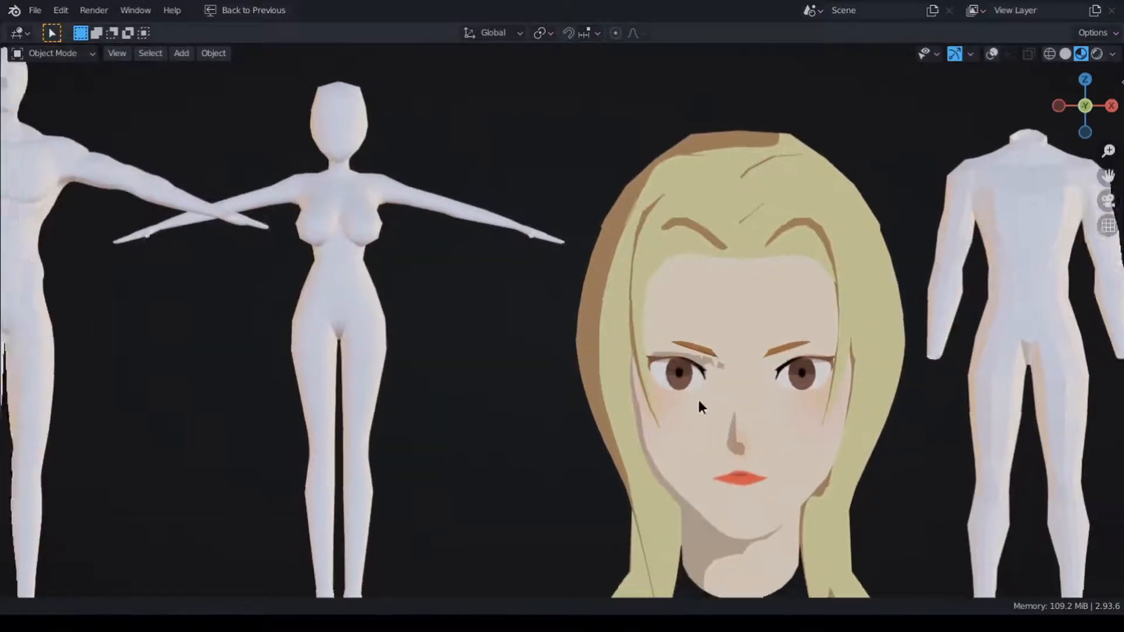
scroll(698, 398, up, 4)
scroll(698, 451, down, 3)
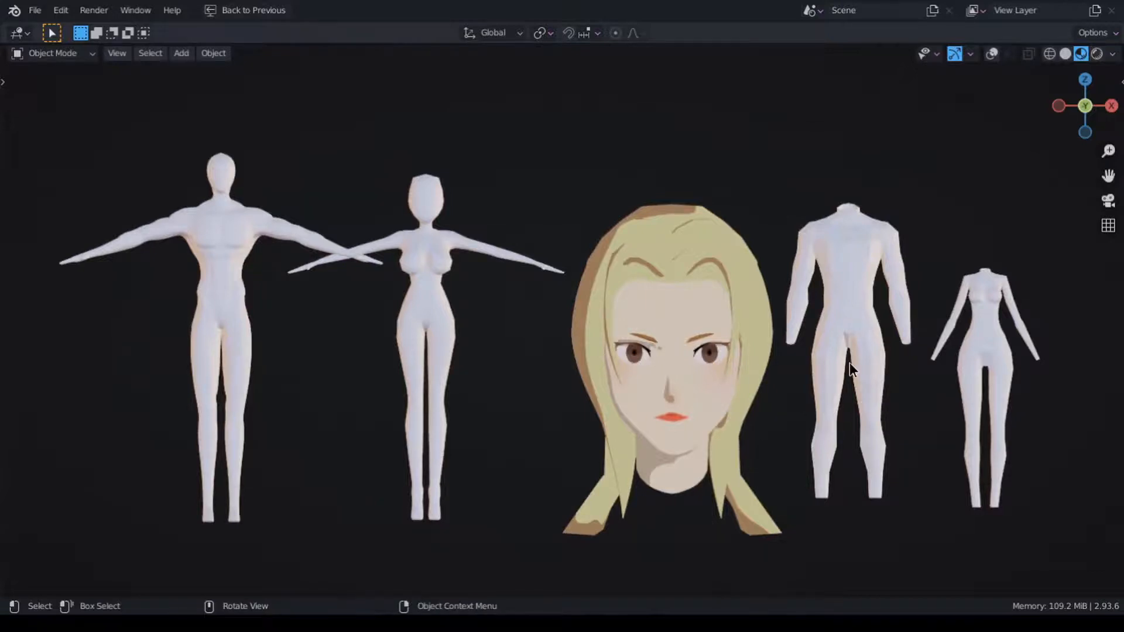
middle_drag(991, 335, 777, 350)
middle_drag(710, 351, 551, 329)
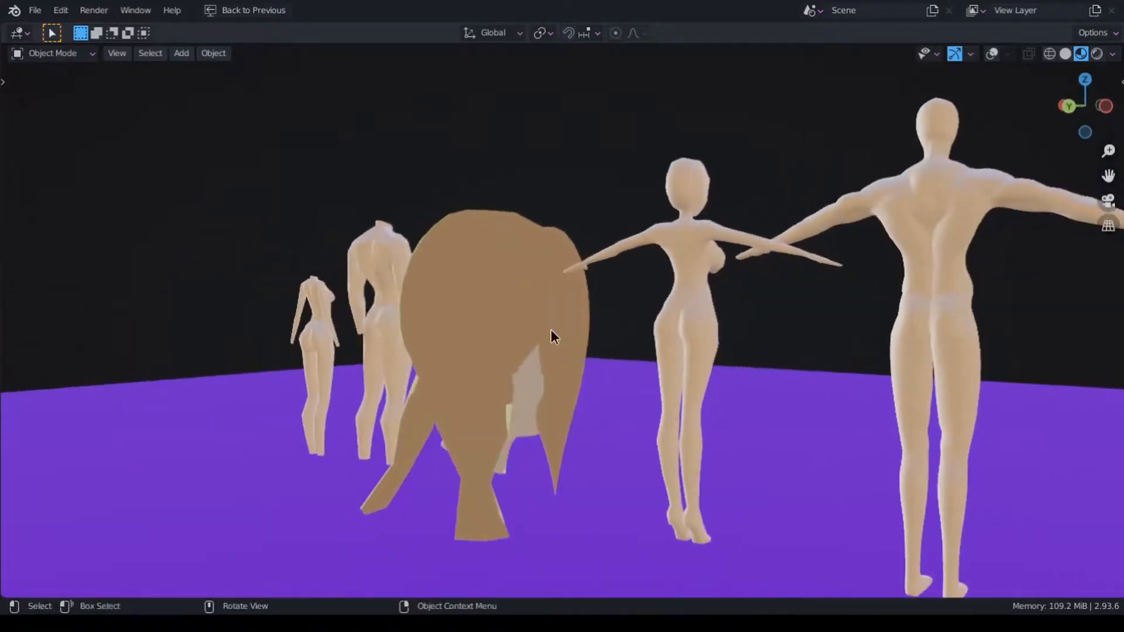
ctrl+middle_drag(779, 314, 790, 247)
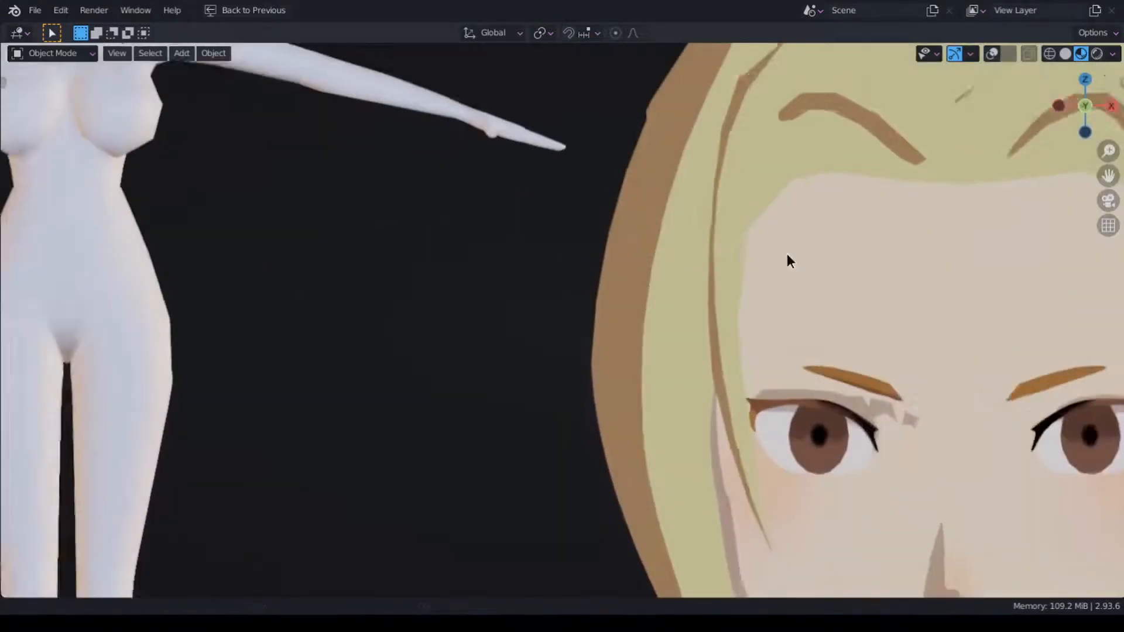
shift+middle_drag(849, 360, 439, 155)
scroll(486, 211, up, 3)
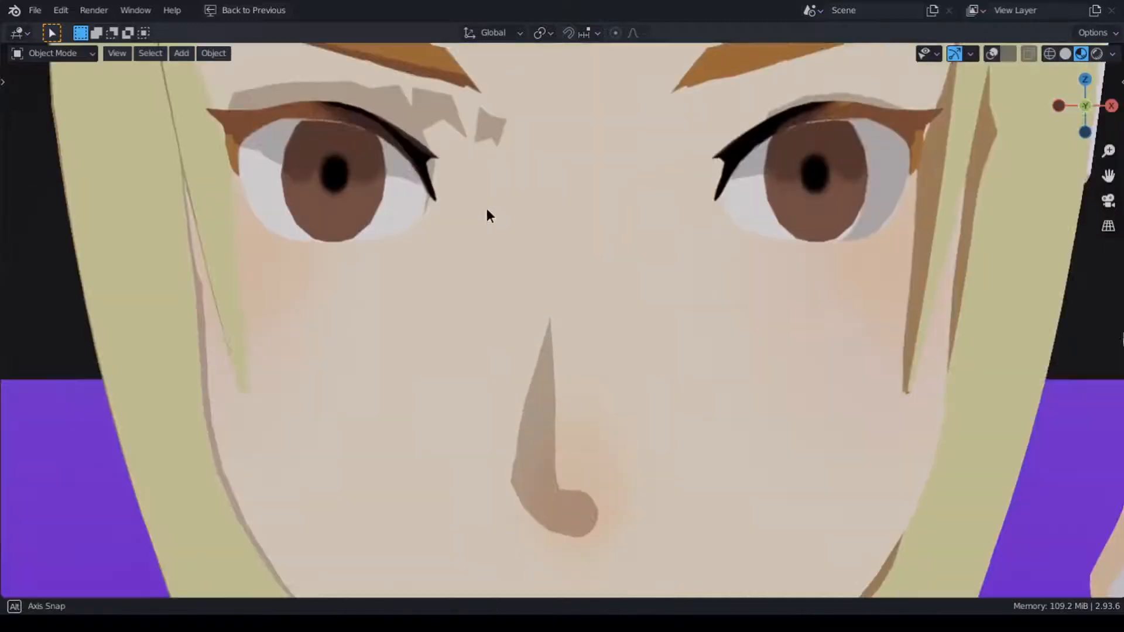
mouse_move(487, 211)
middle_down()
mouse_move(495, 223)
mouse_move(486, 217)
middle_up()
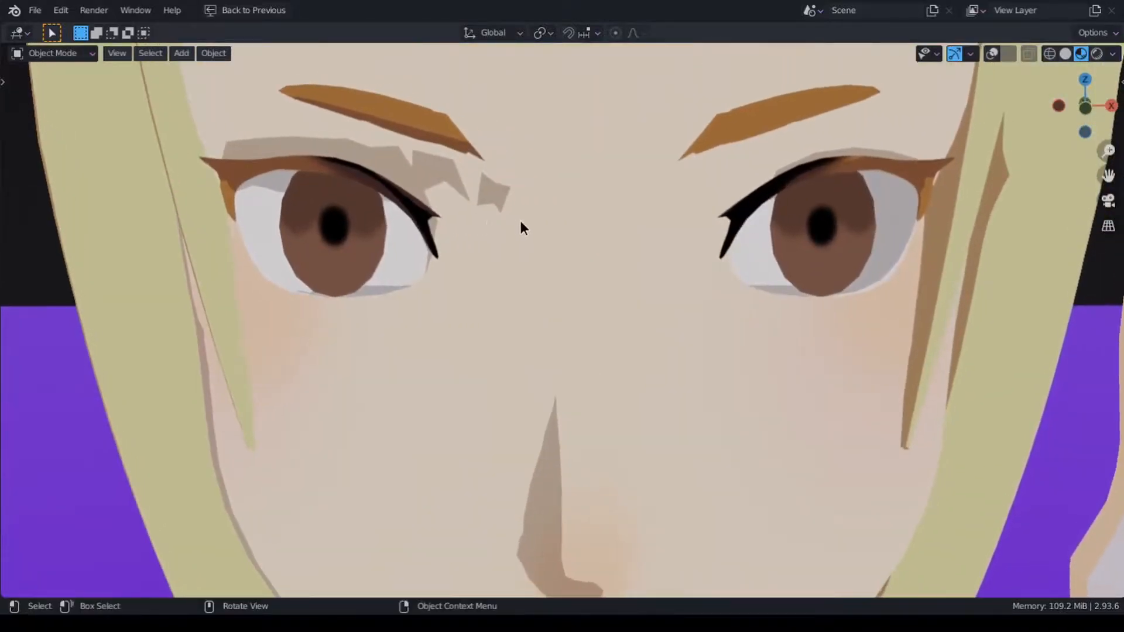